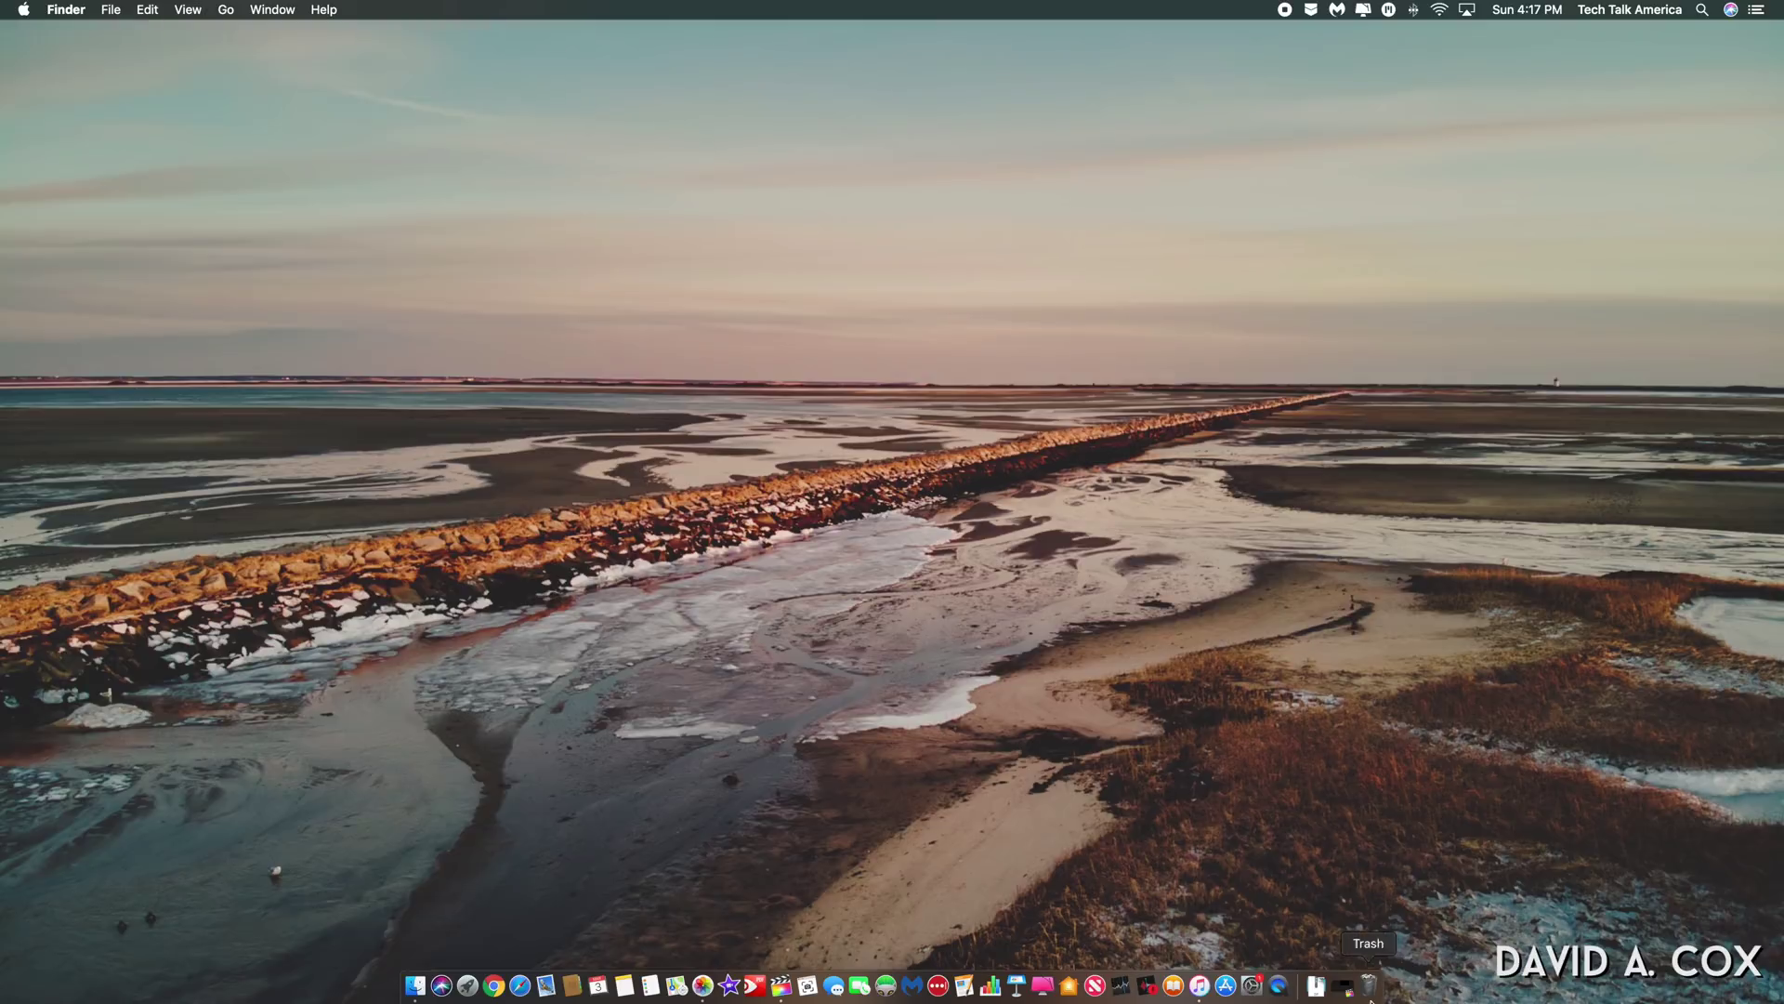
# - Create a new 1080p HD, 30p project named 'Ken Burns Demo' via File > New > Project
pyautogui.click(1341, 985)
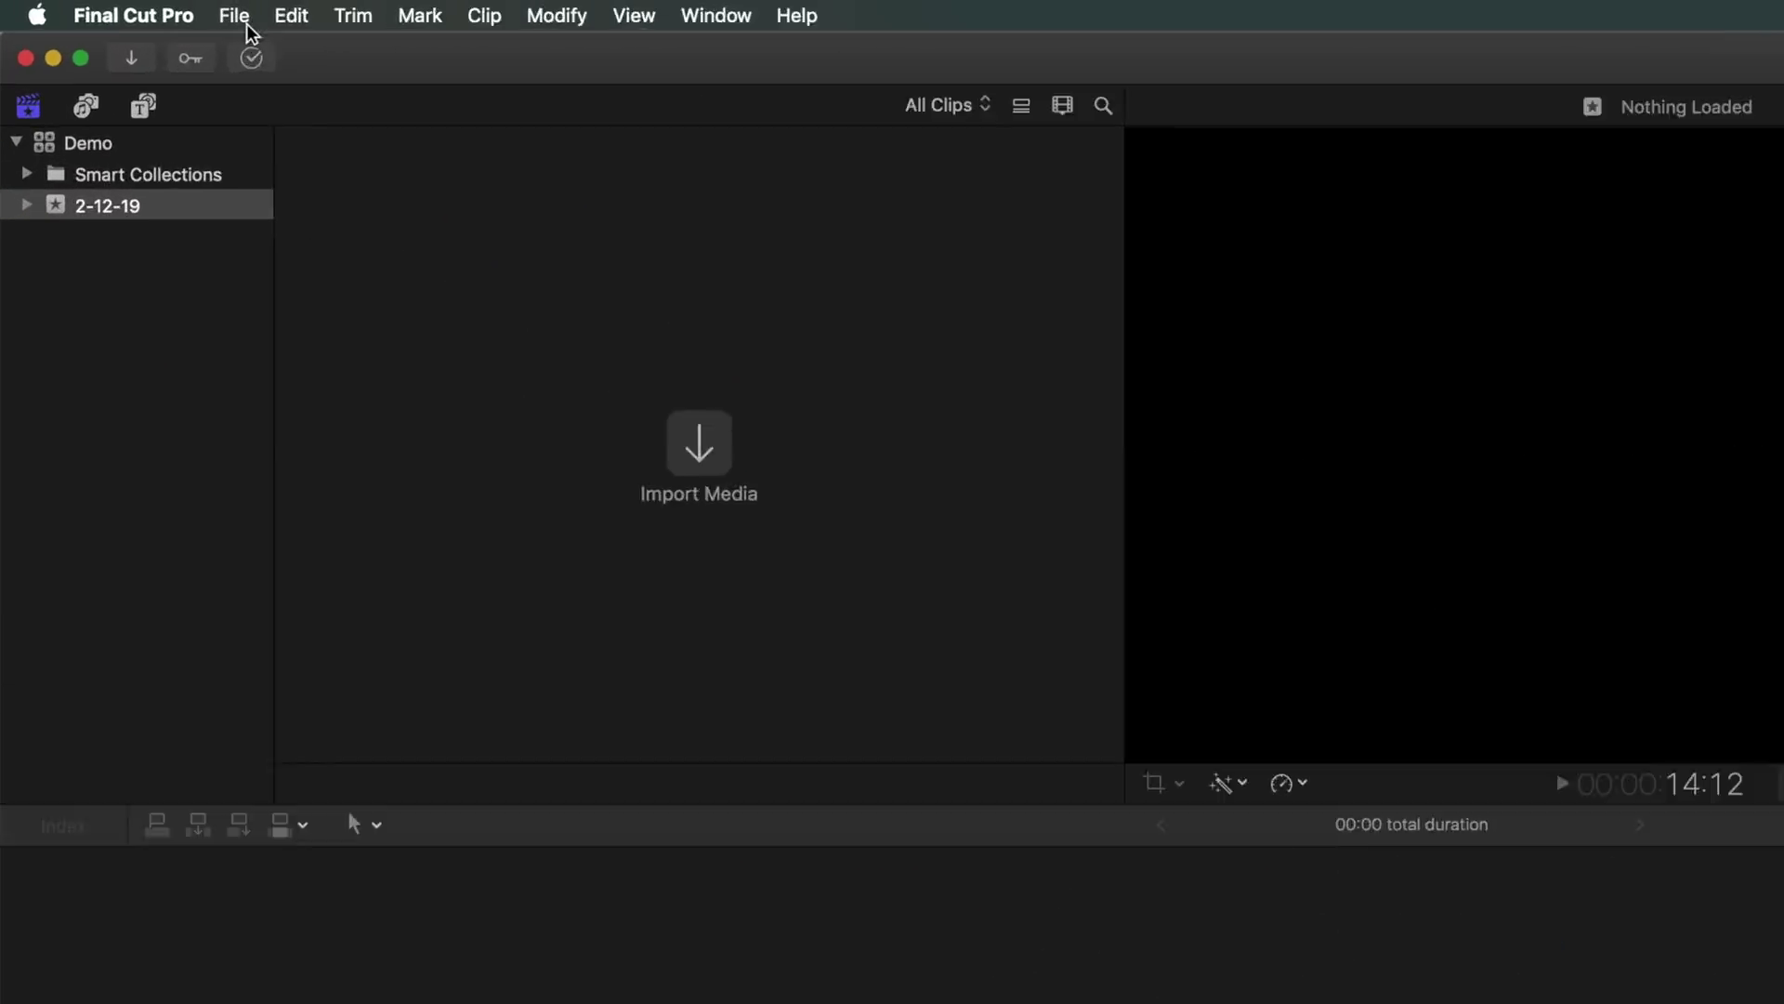
pyautogui.click(361, 29)
pyautogui.moveTo(382, 73)
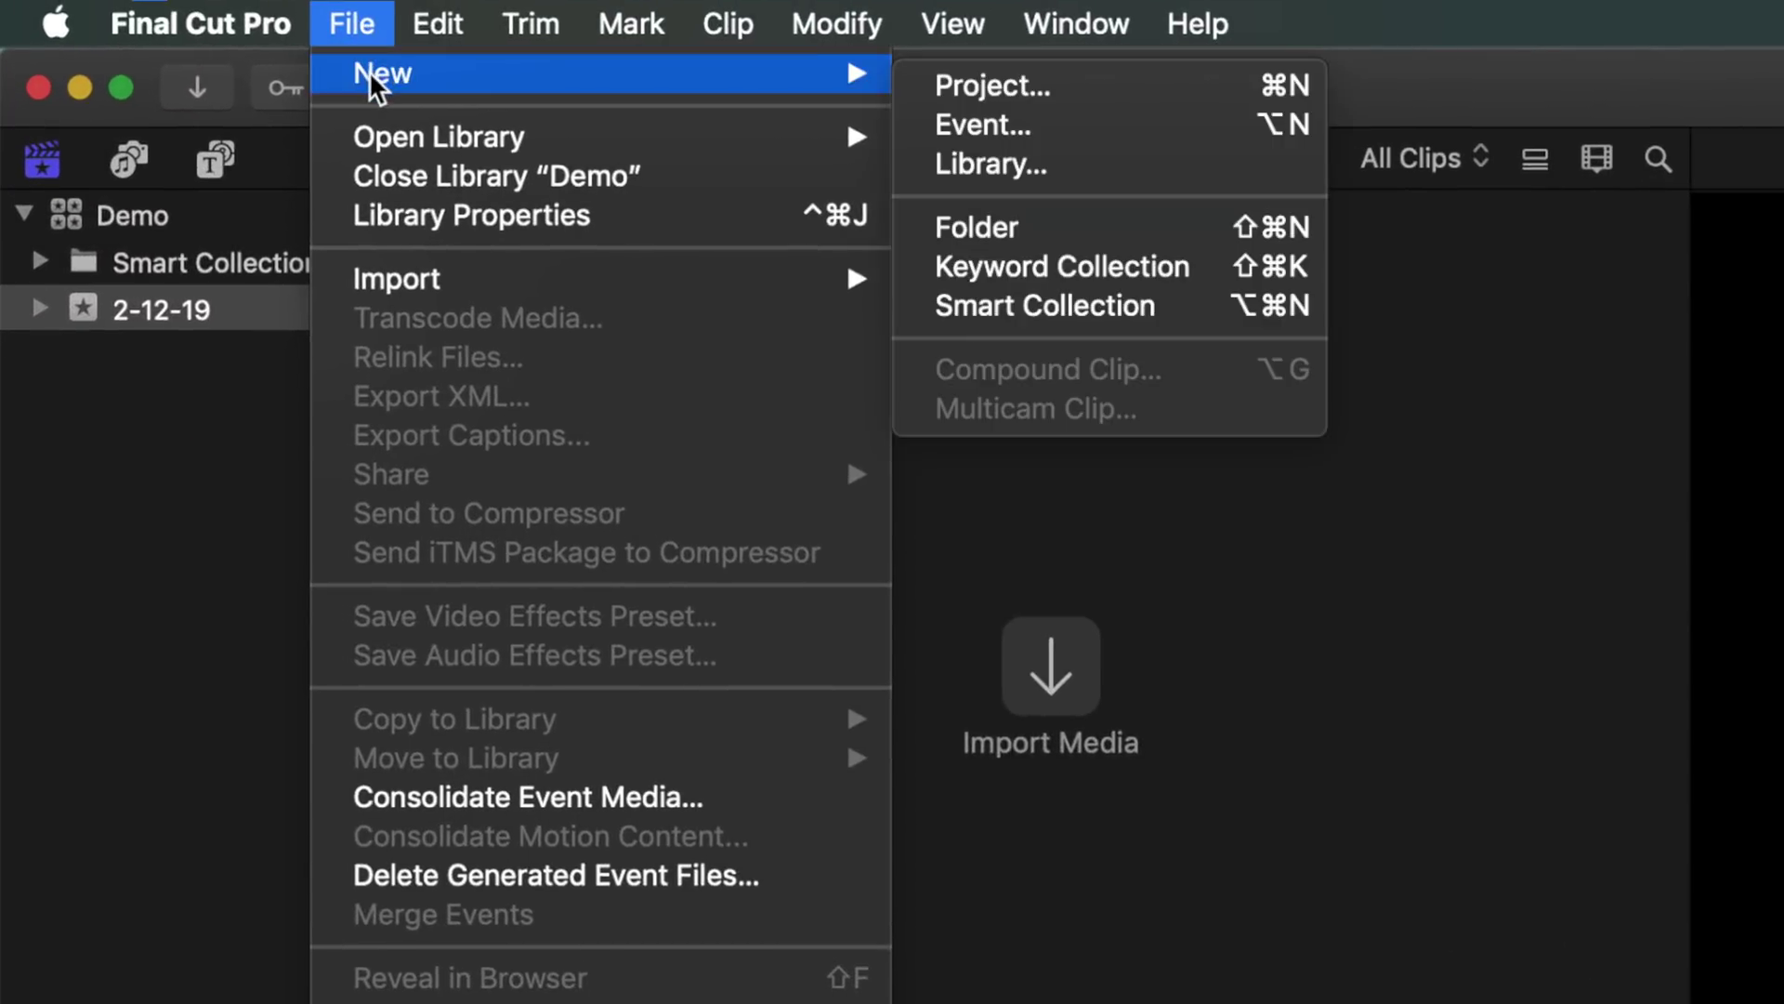
pyautogui.click(973, 83)
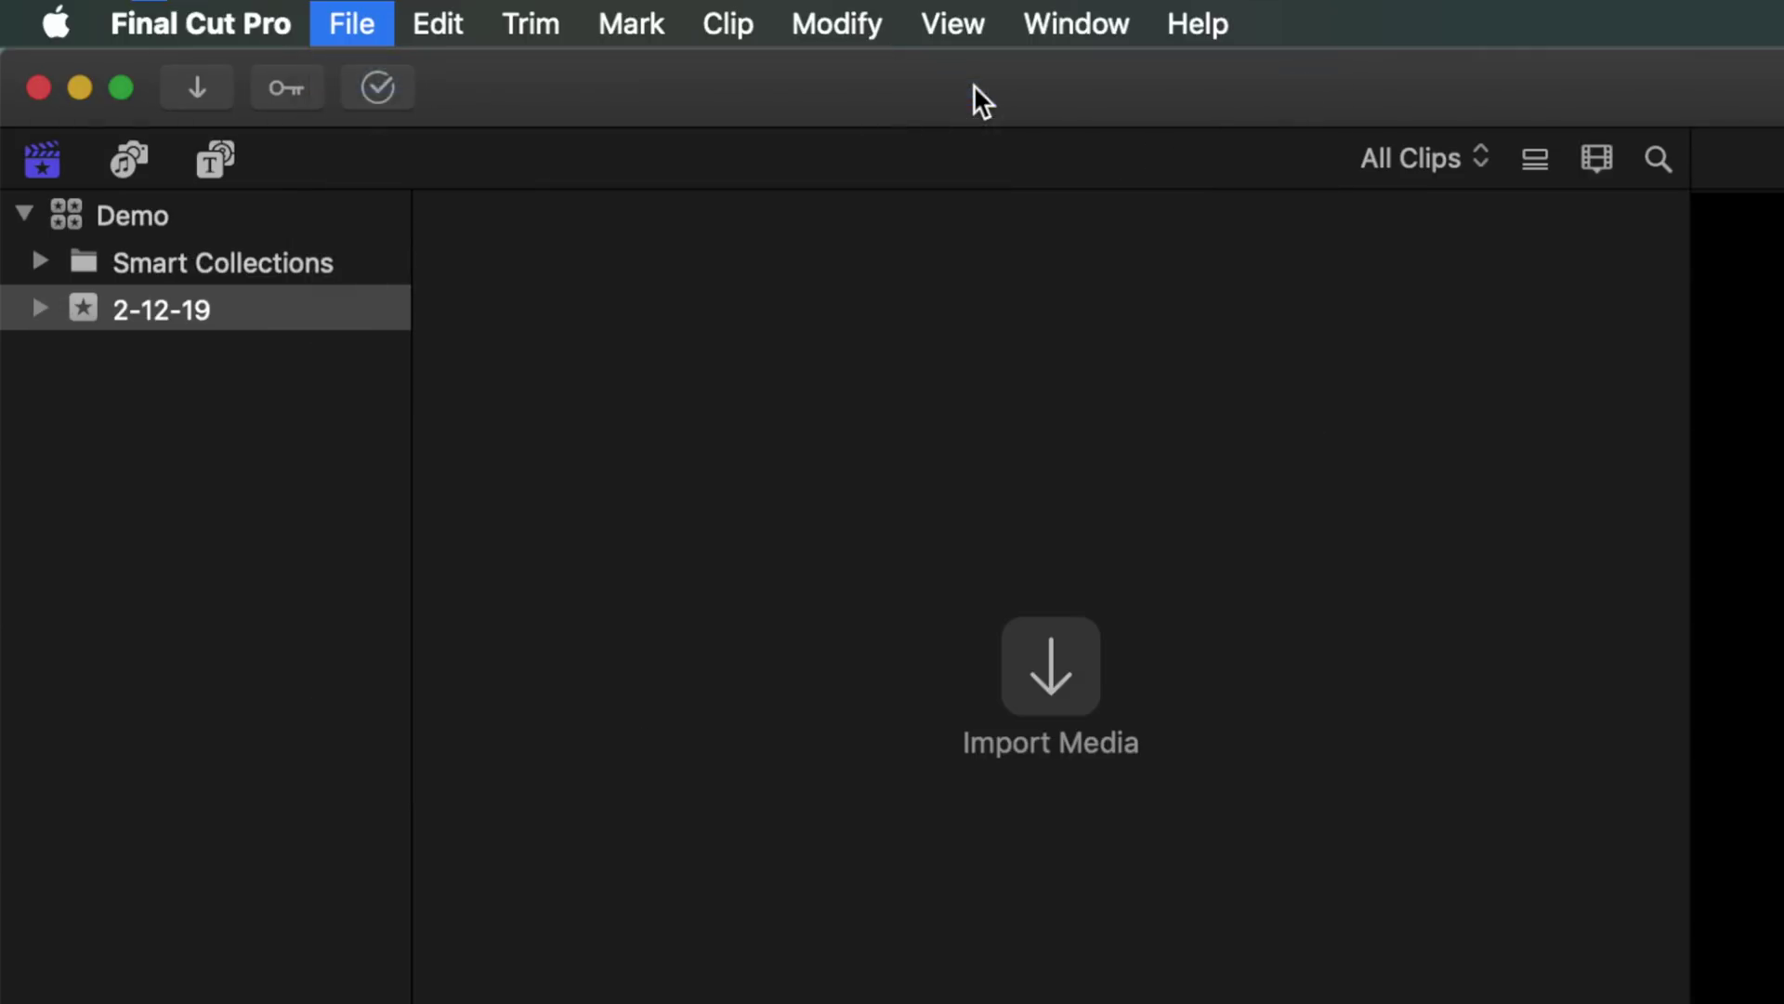
pyautogui.write('Ken Burns Demo')
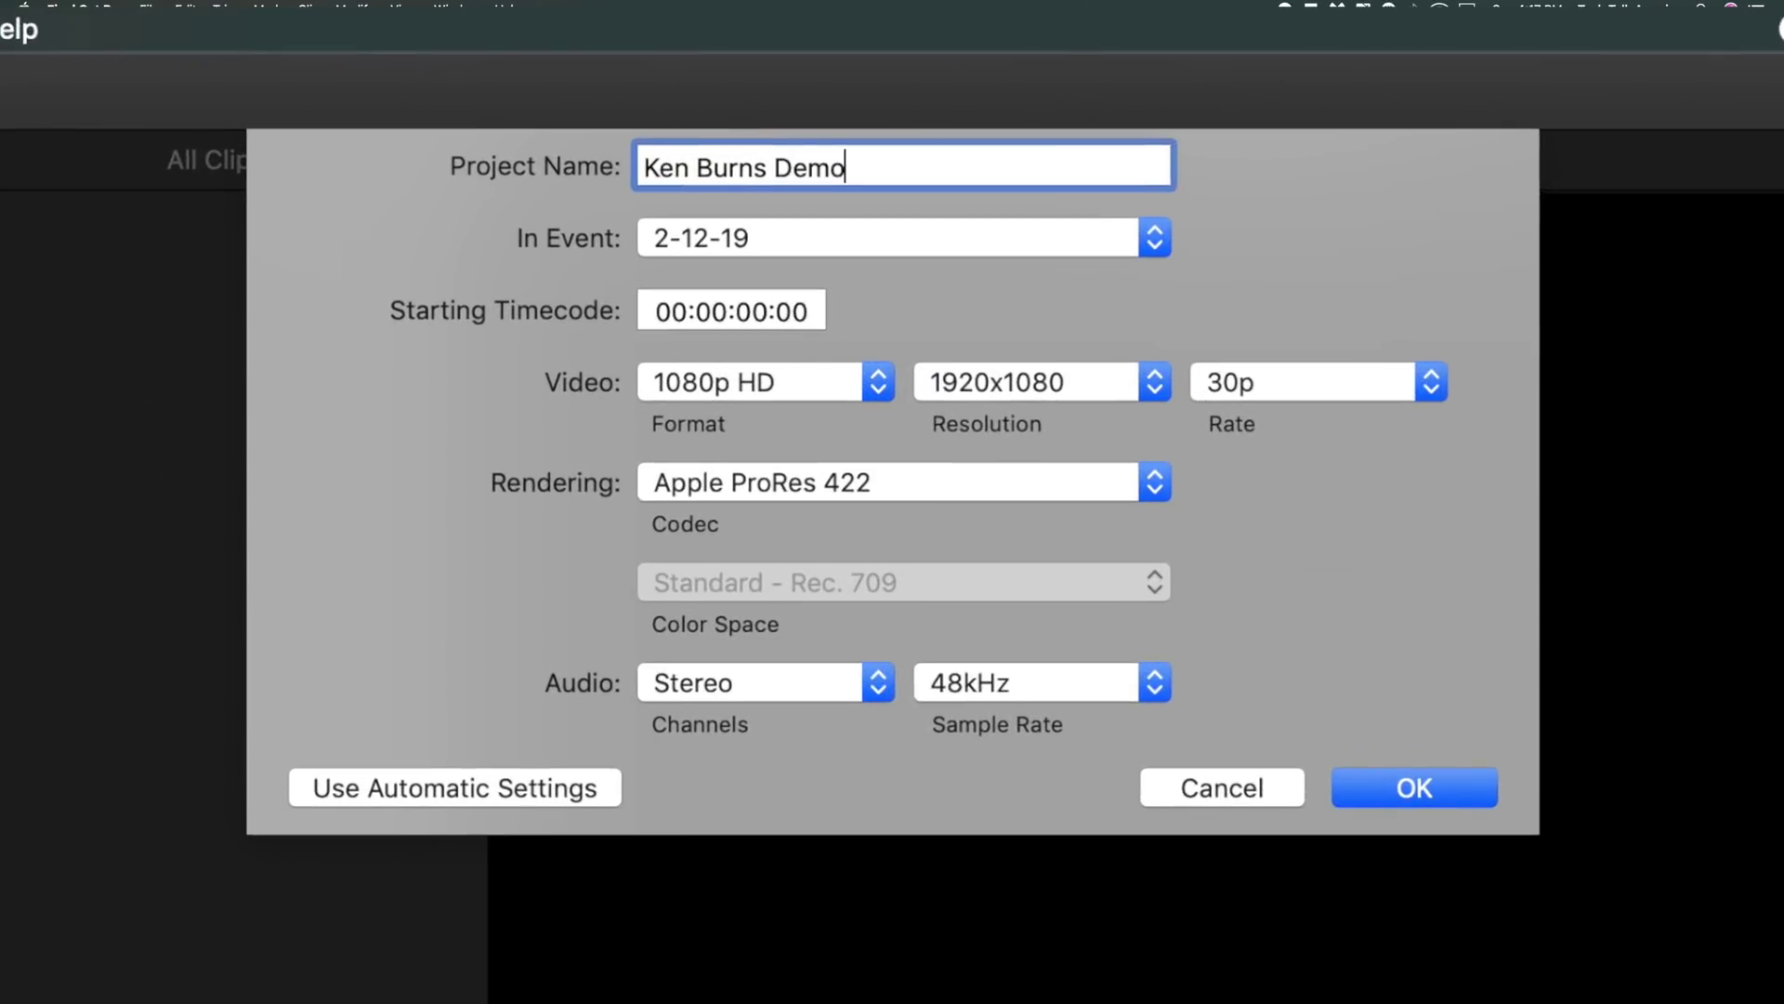
pyautogui.click(753, 385)
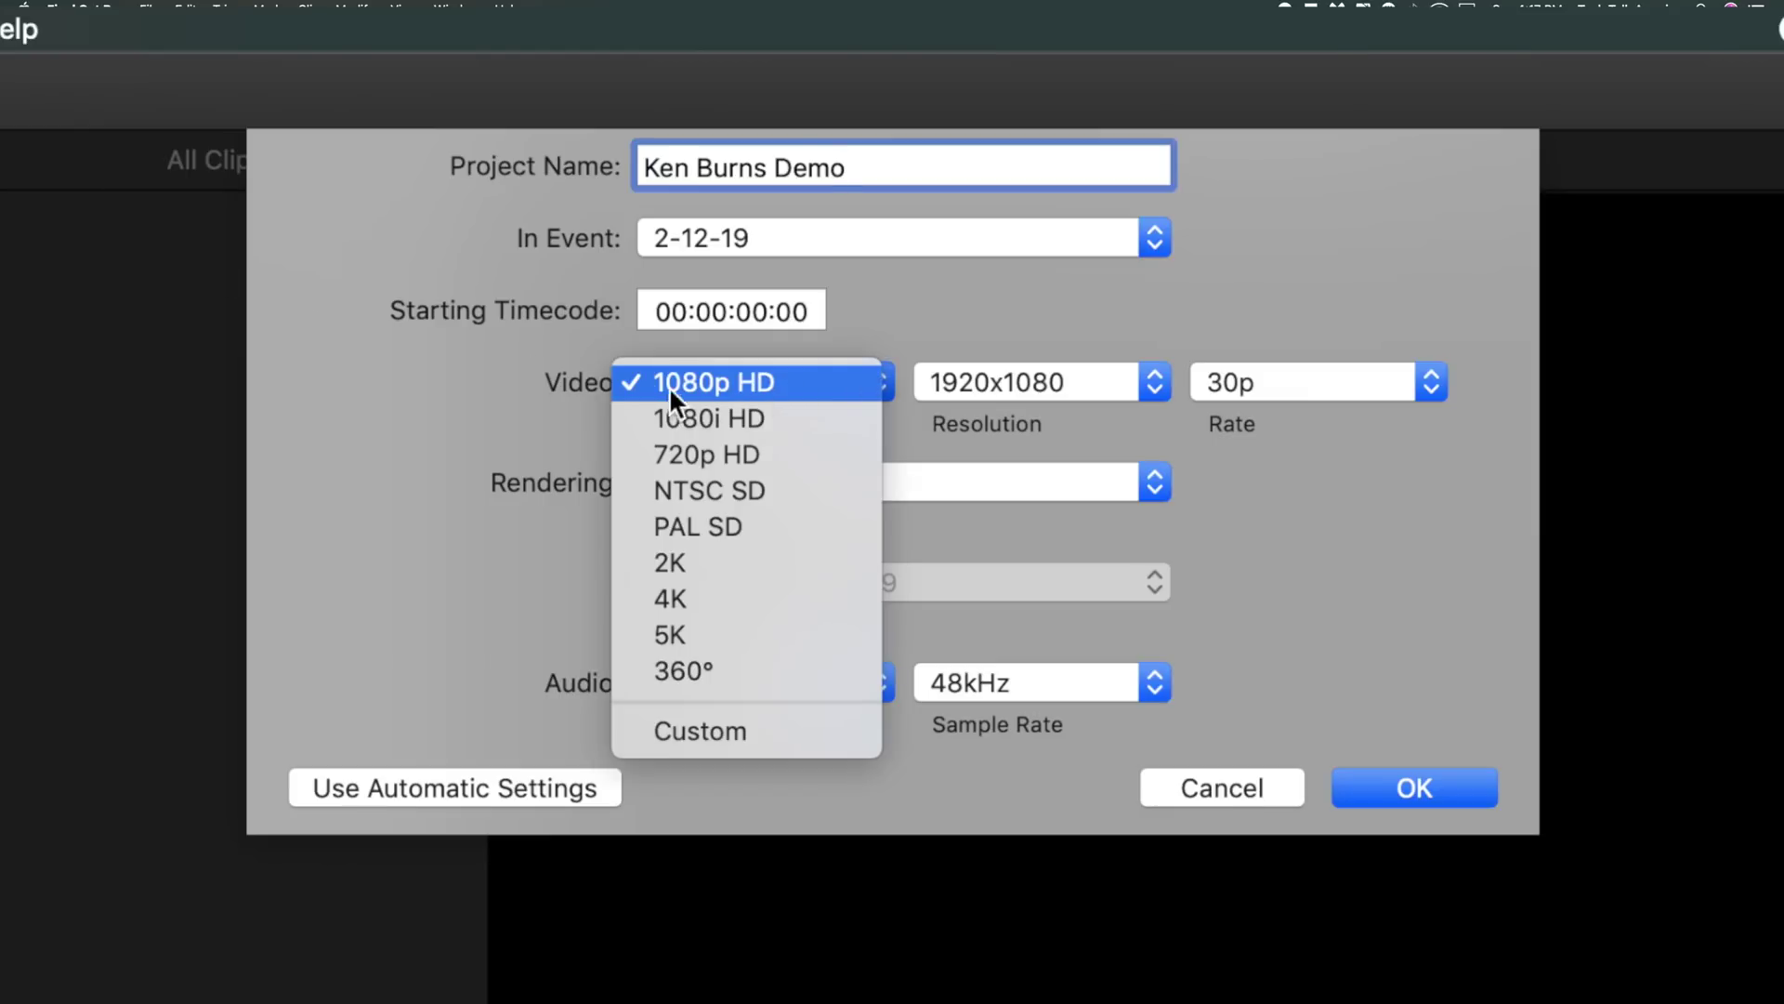
pyautogui.click(808, 391)
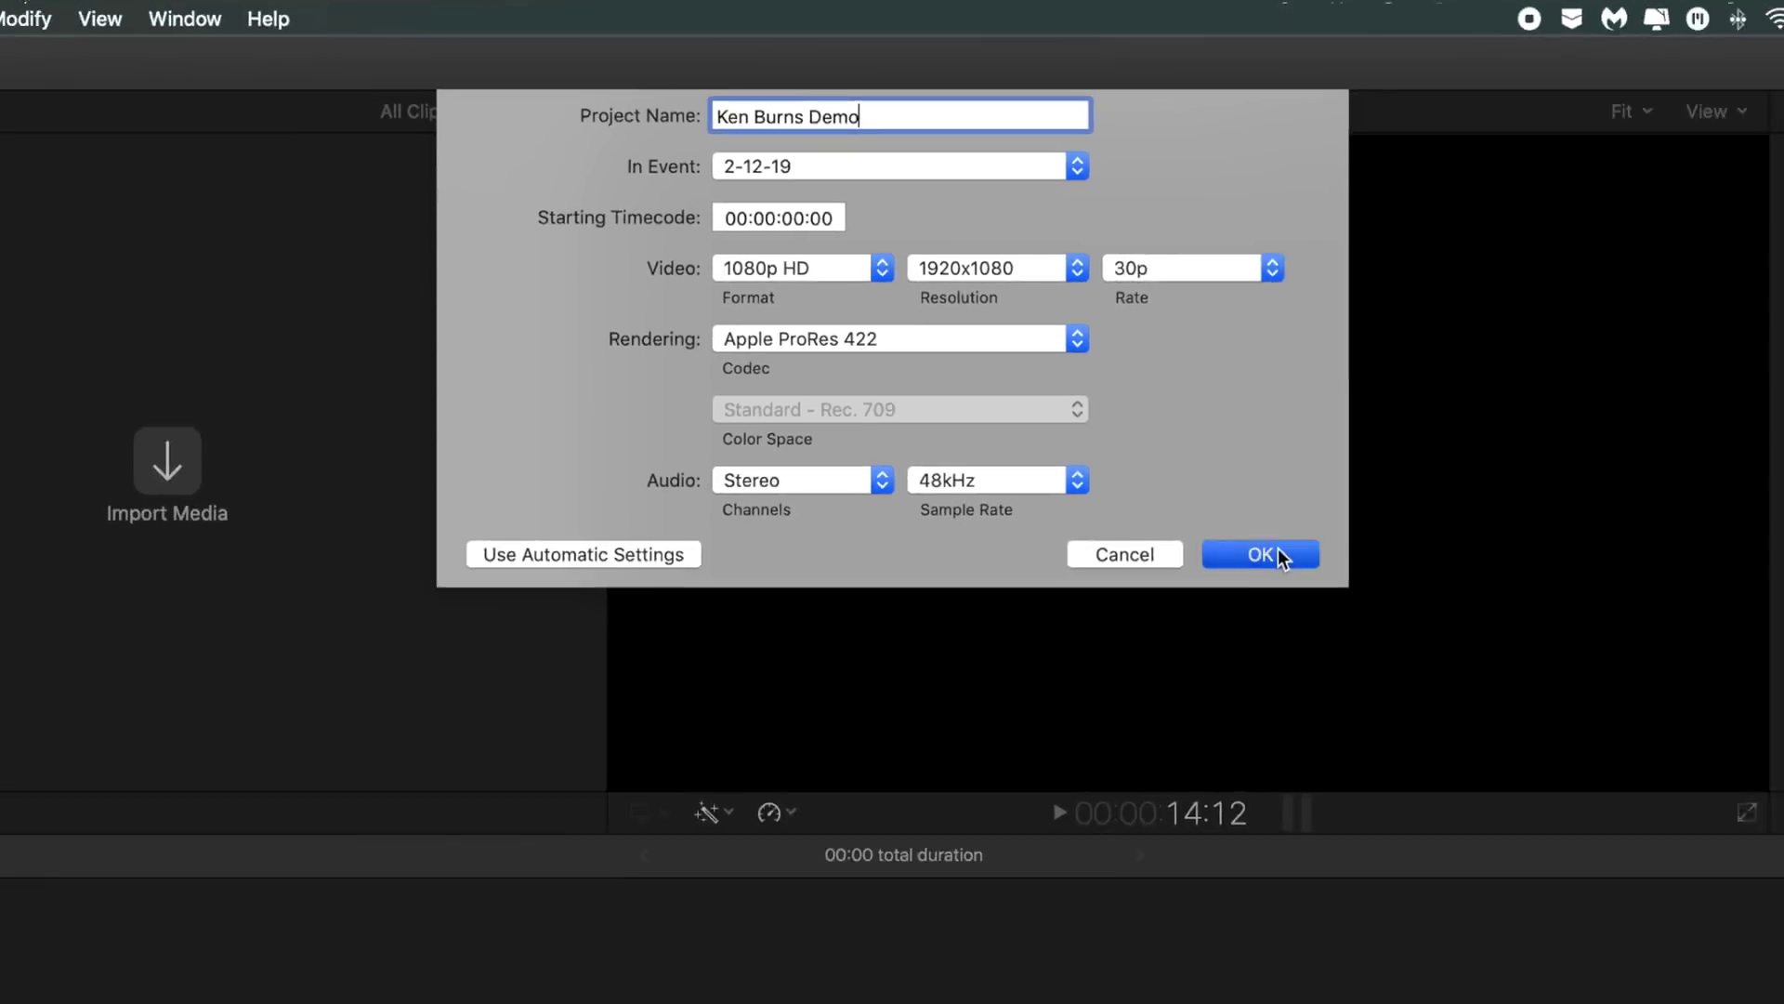
pyautogui.click(1439, 786)
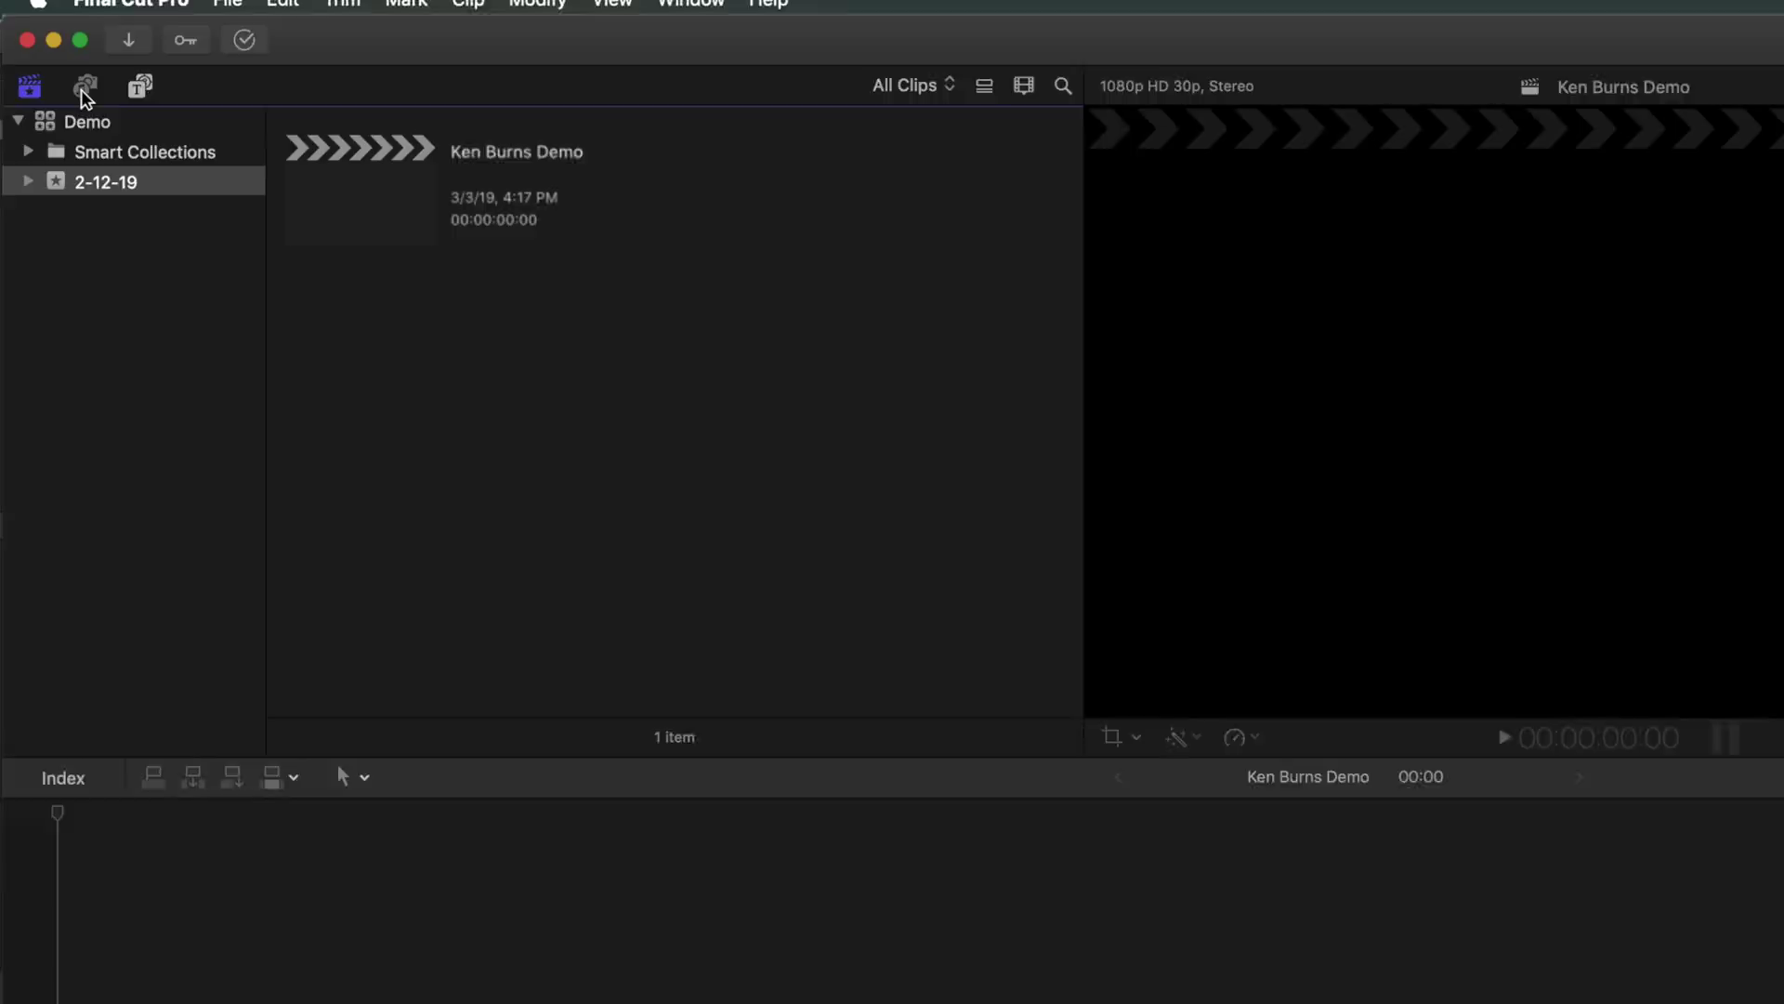
# - Show the Photos library grouped by album and open the 'Awkward Childhood' album
pyautogui.click(53, 66)
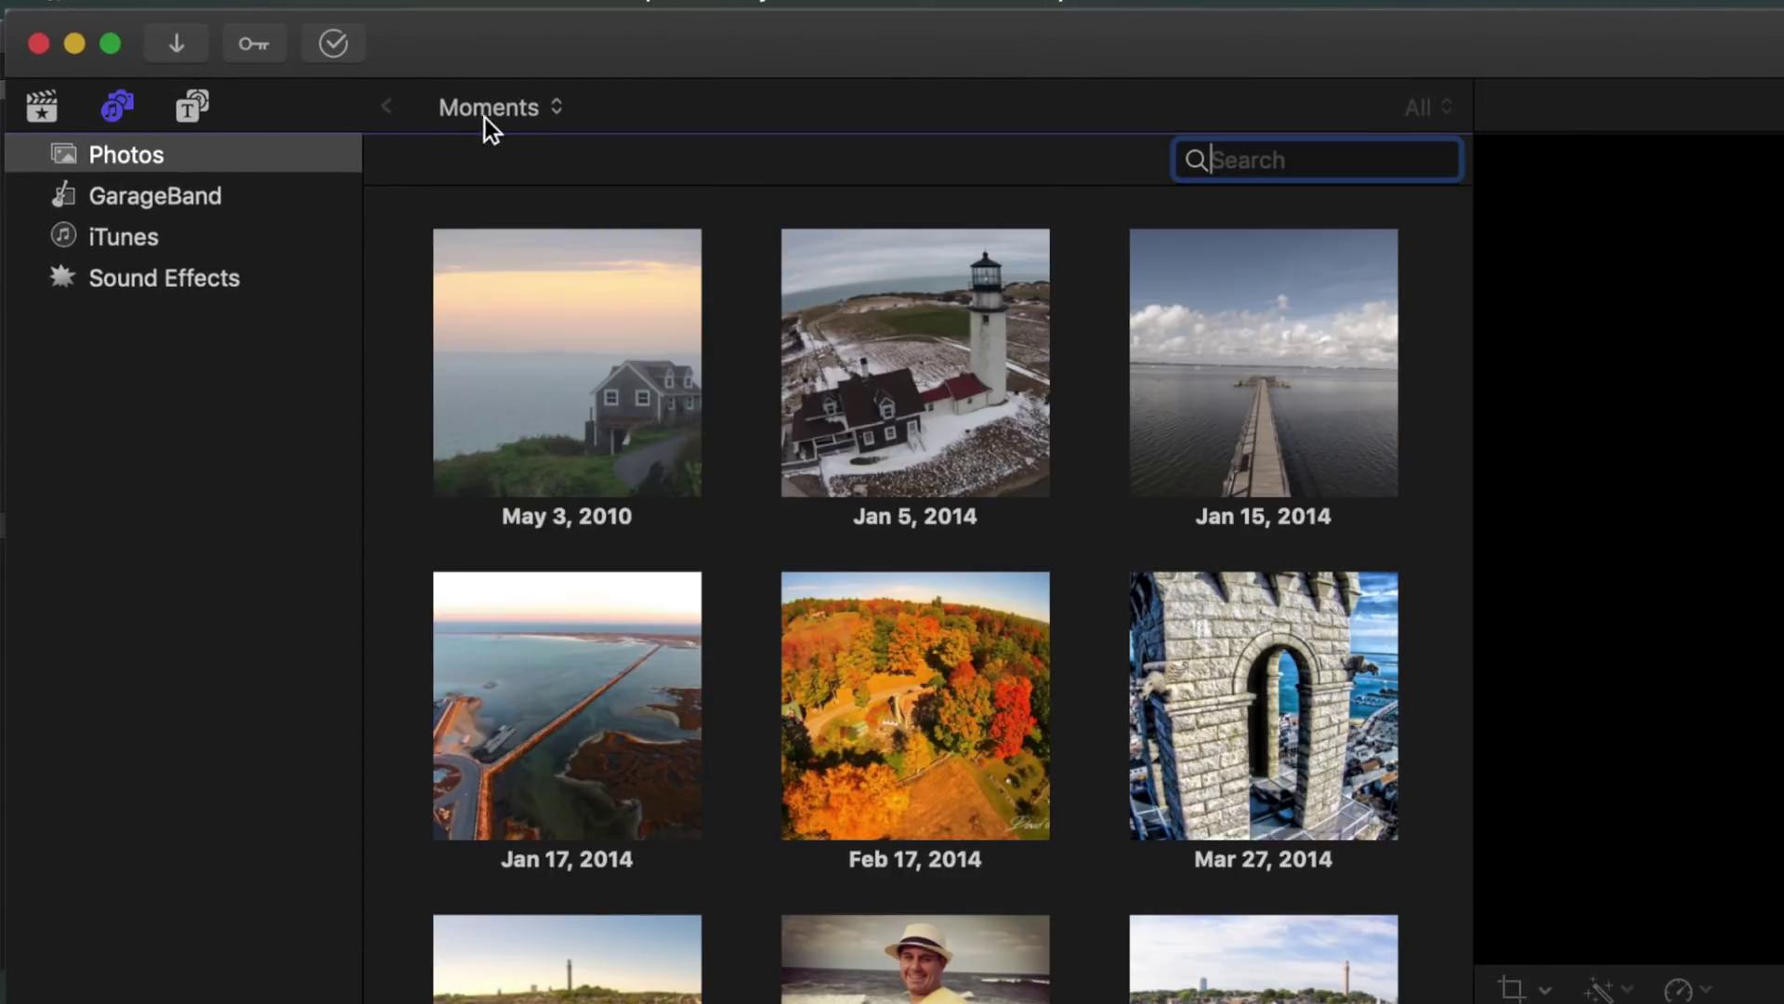
pyautogui.click(507, 109)
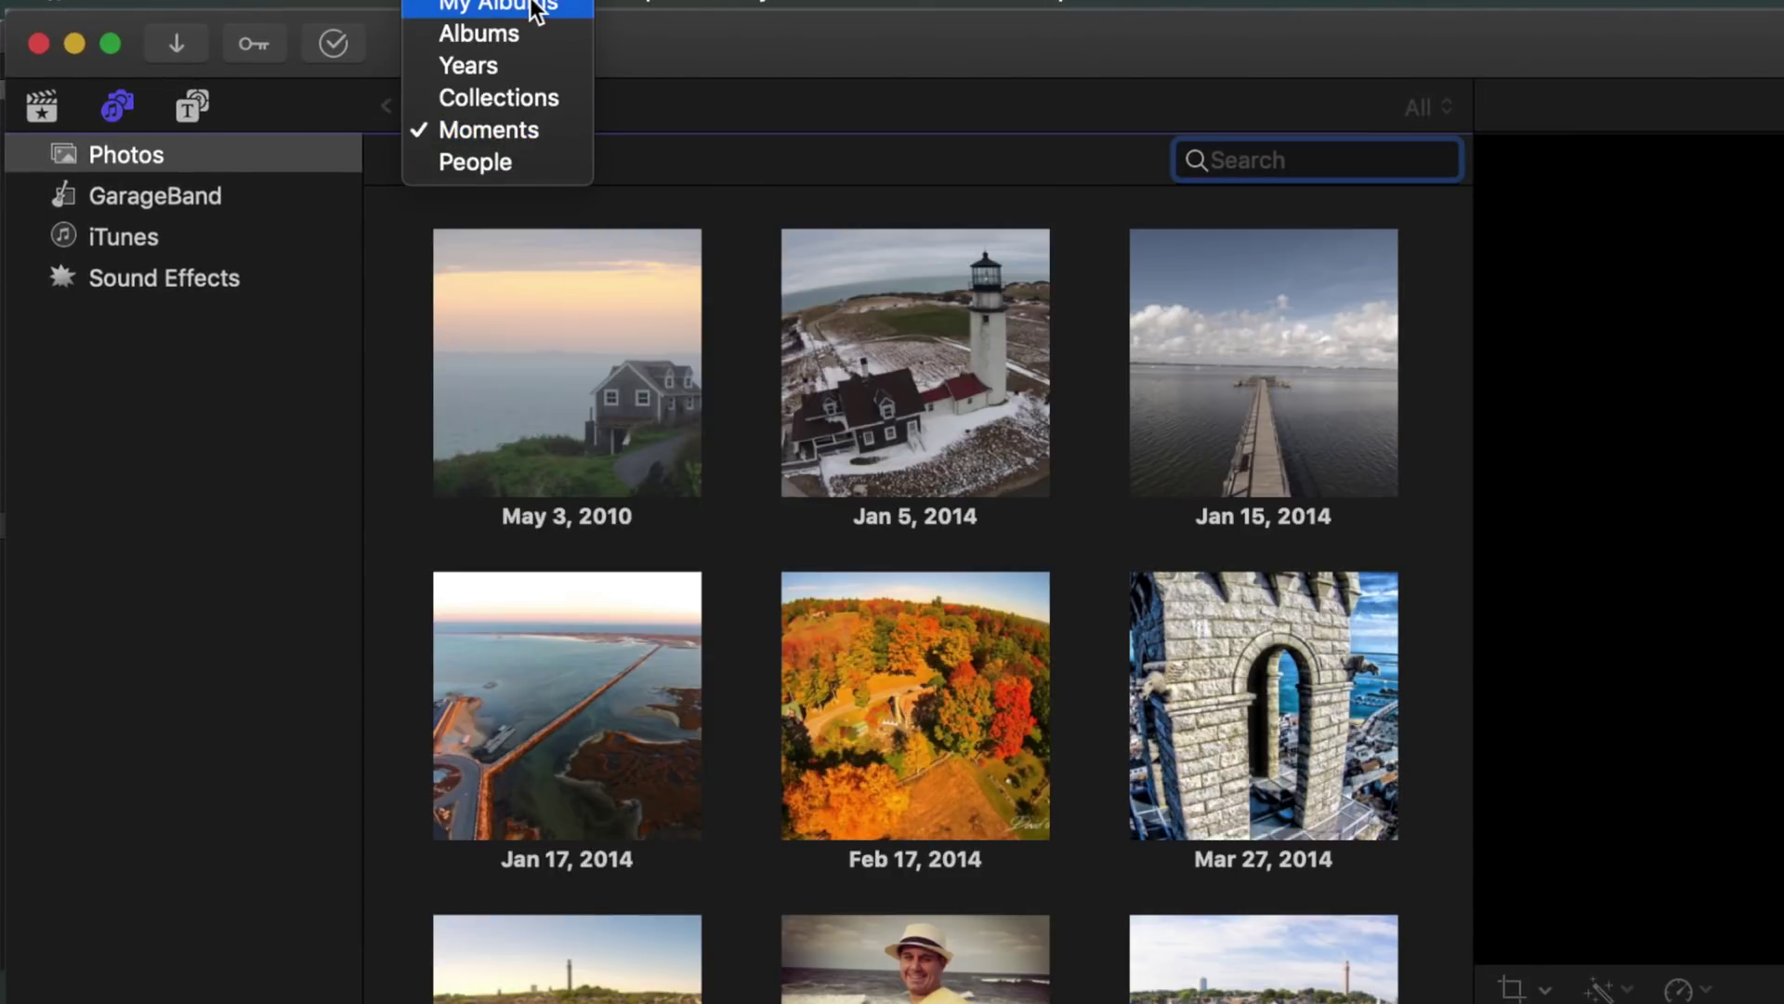
pyautogui.click(524, 7)
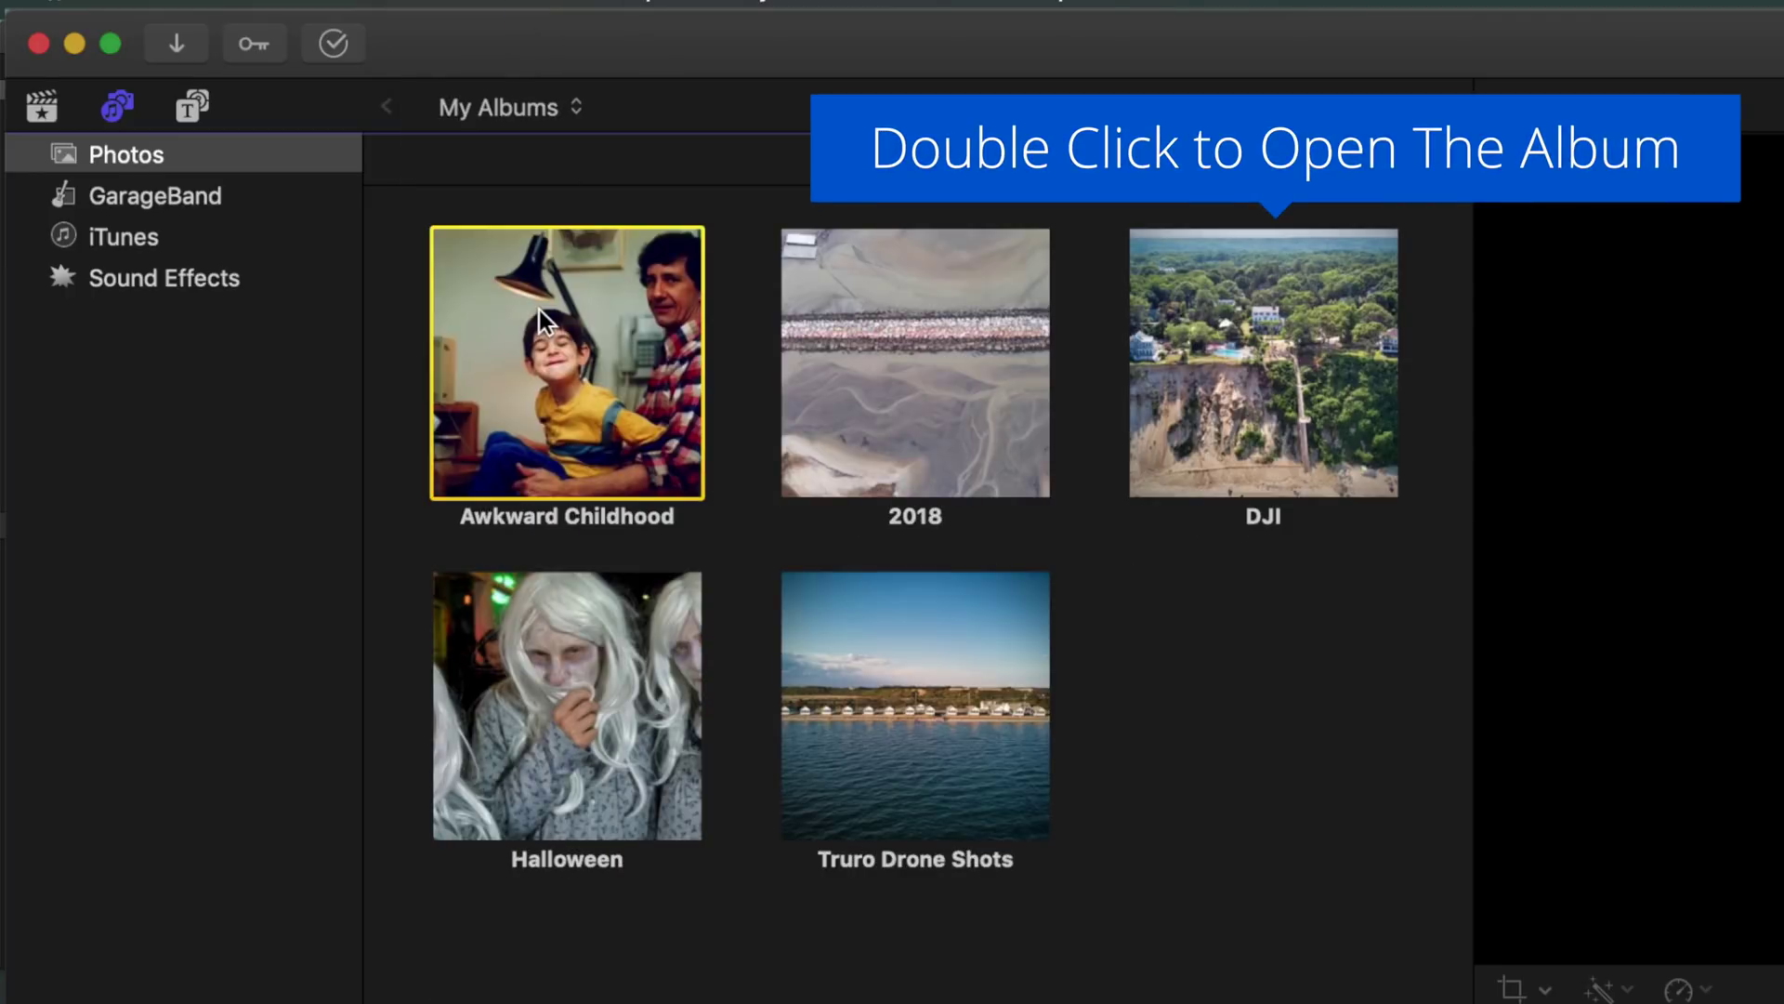
pyautogui.doubleClick(584, 342)
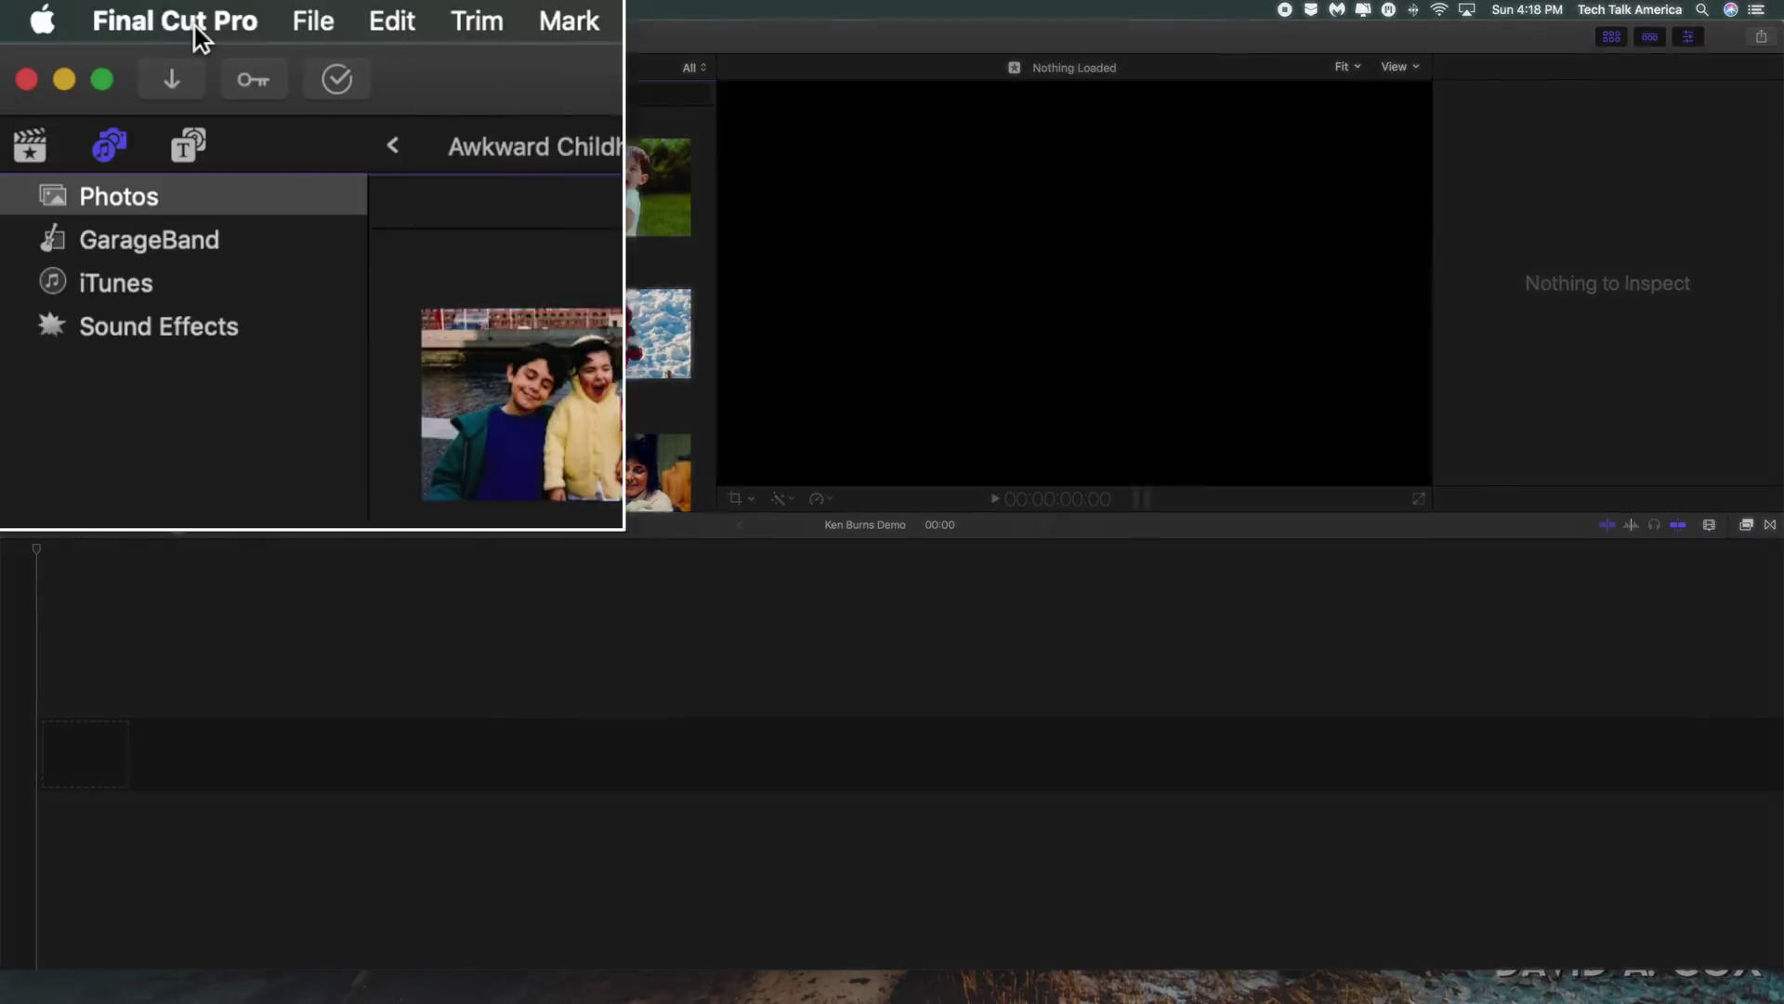
pyautogui.click(95, 14)
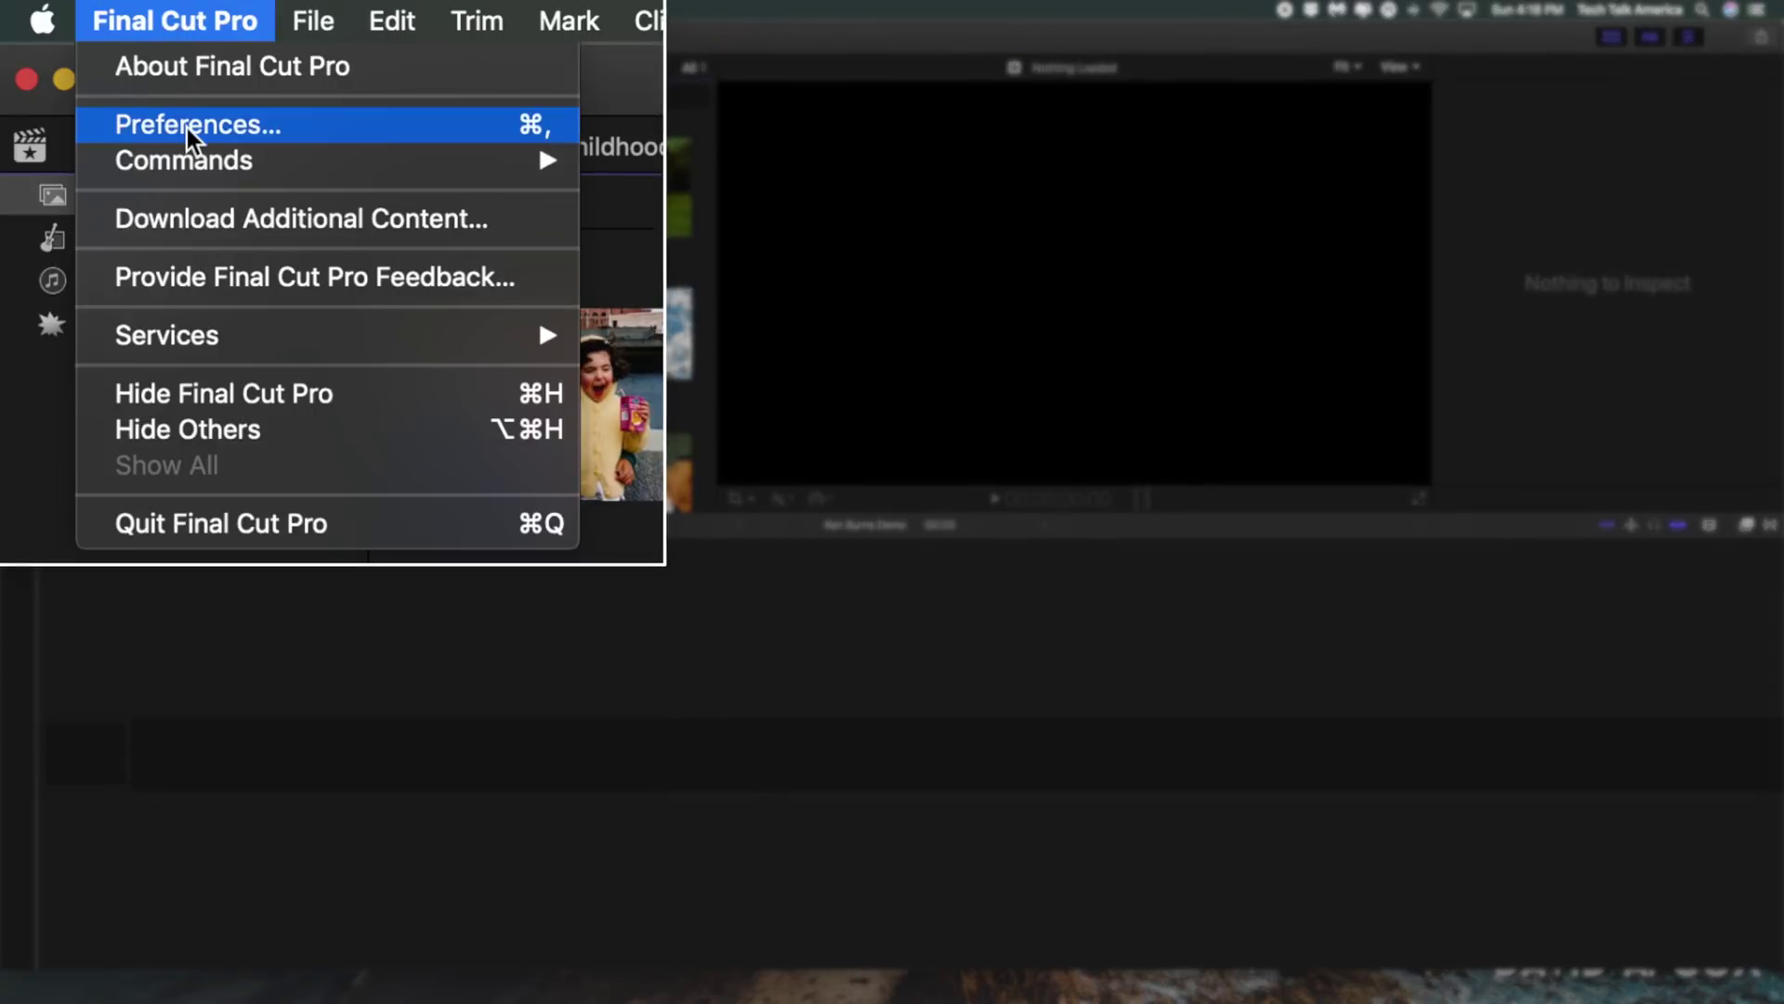
pyautogui.click(186, 127)
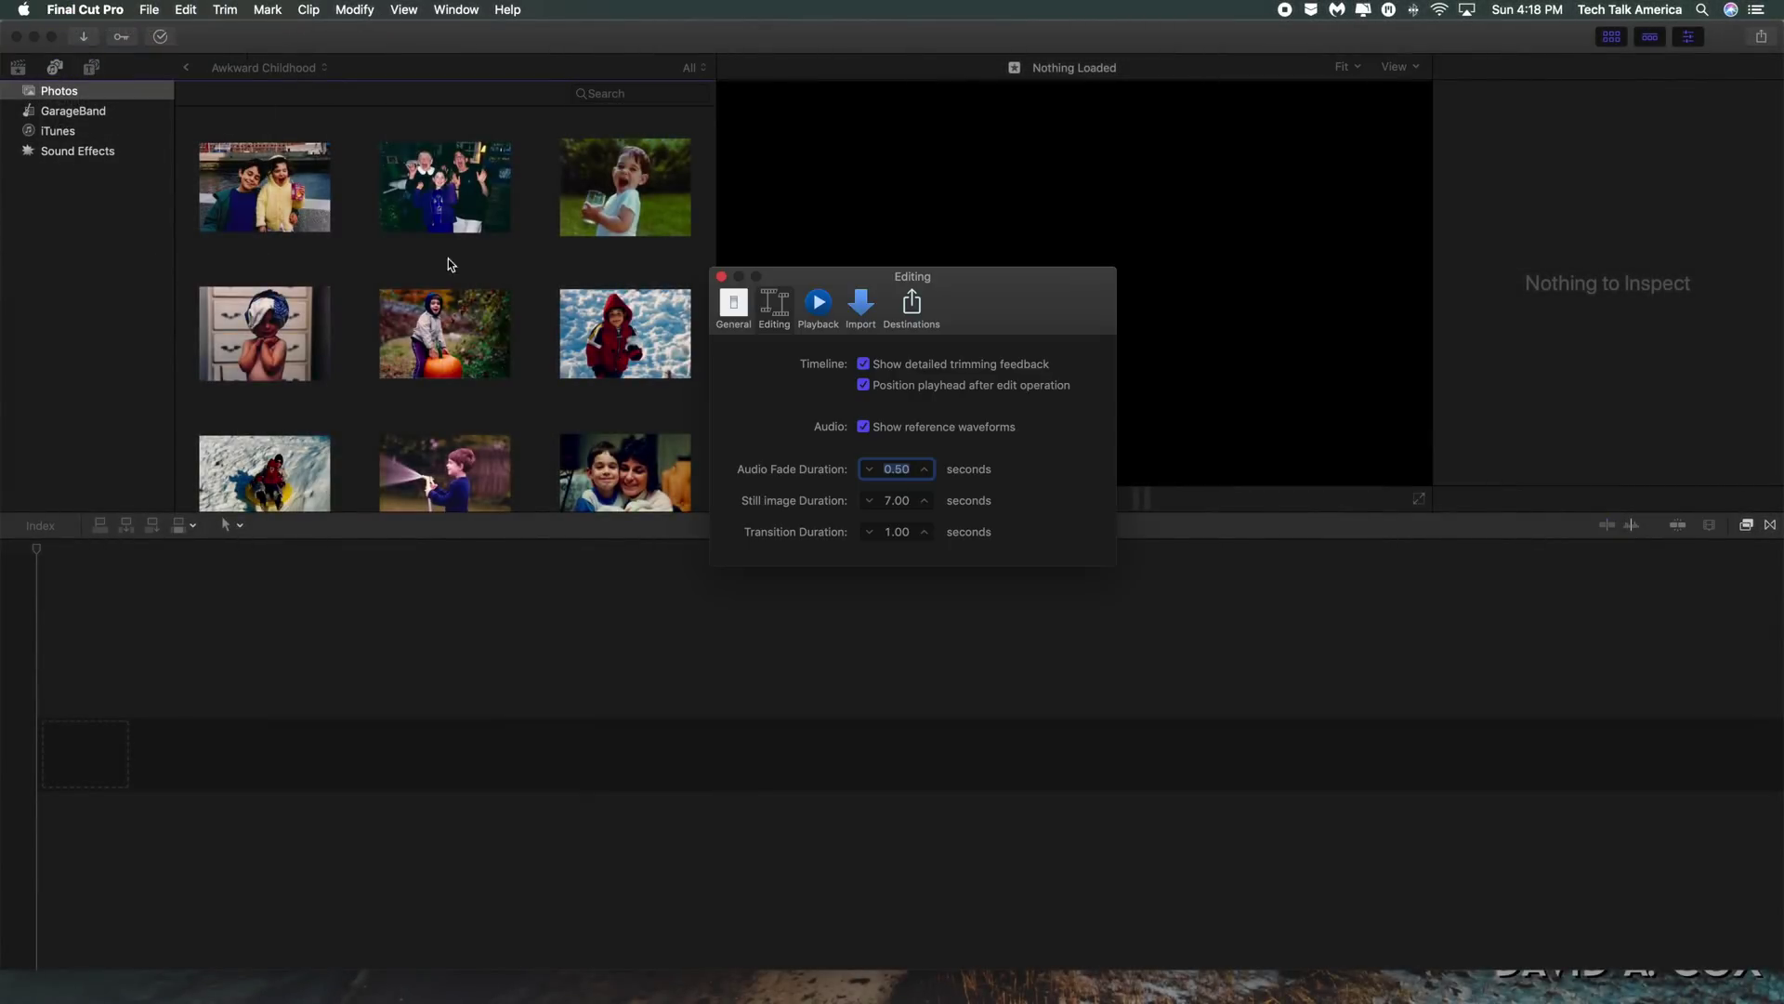
pyautogui.click(887, 503)
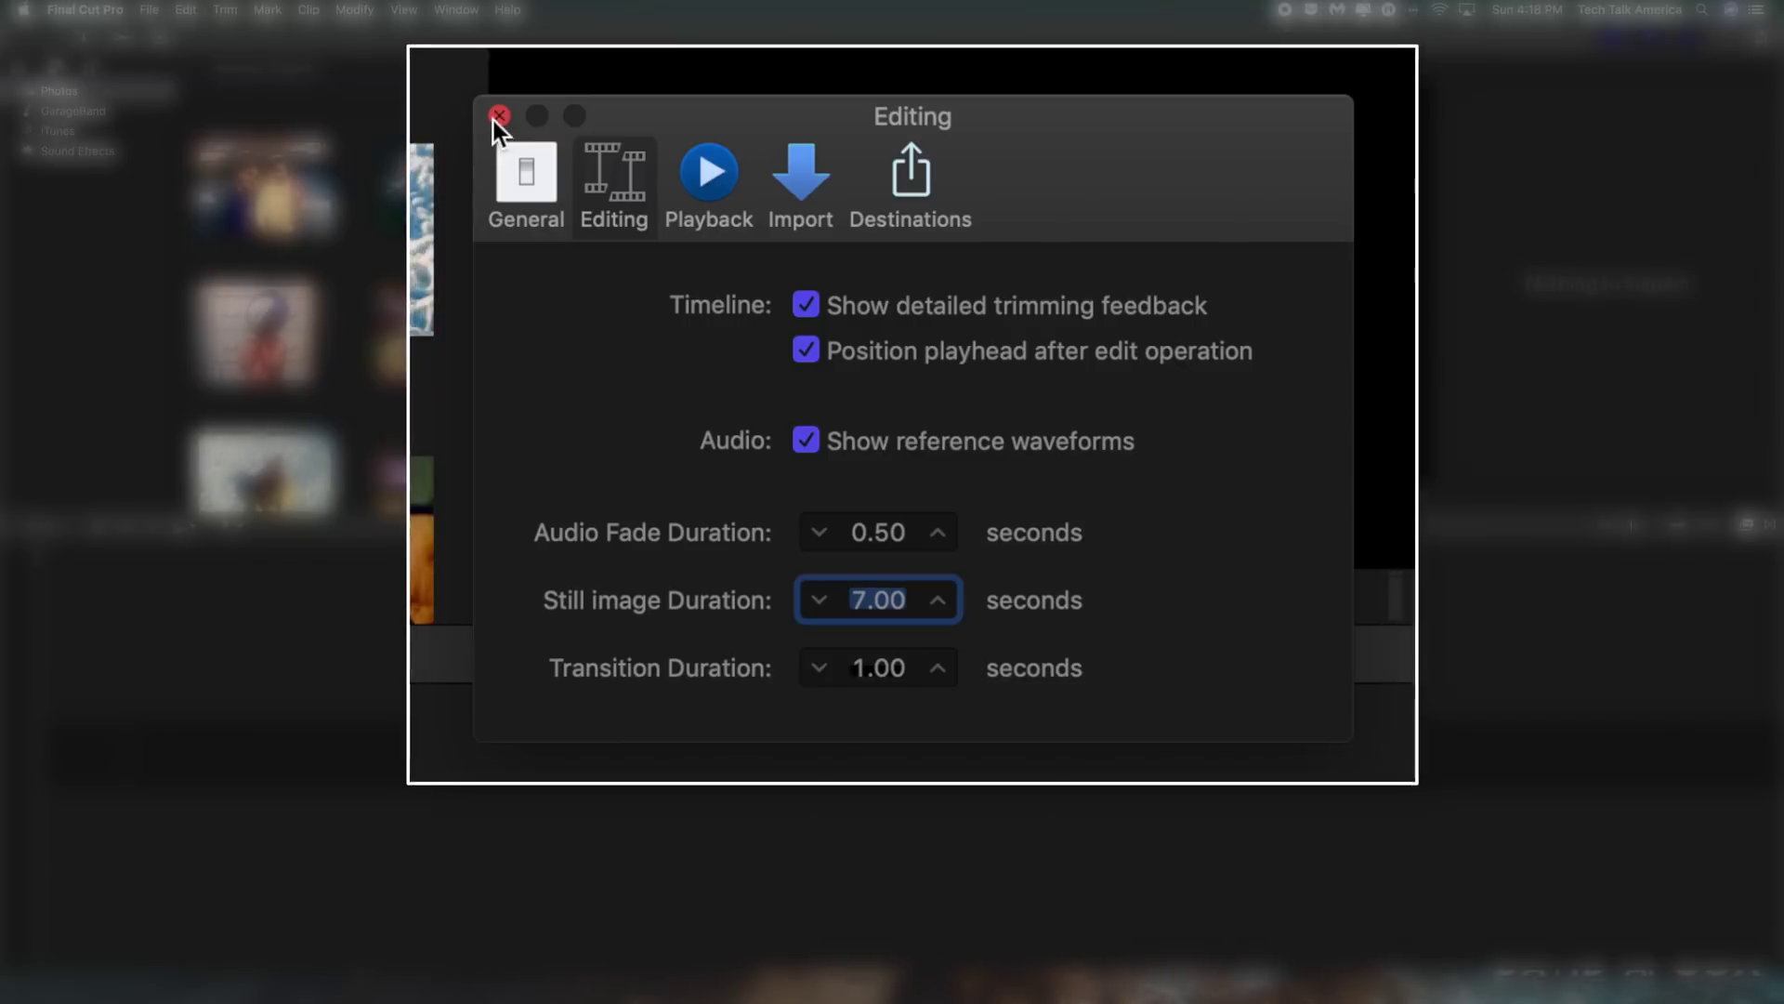
pyautogui.click(499, 116)
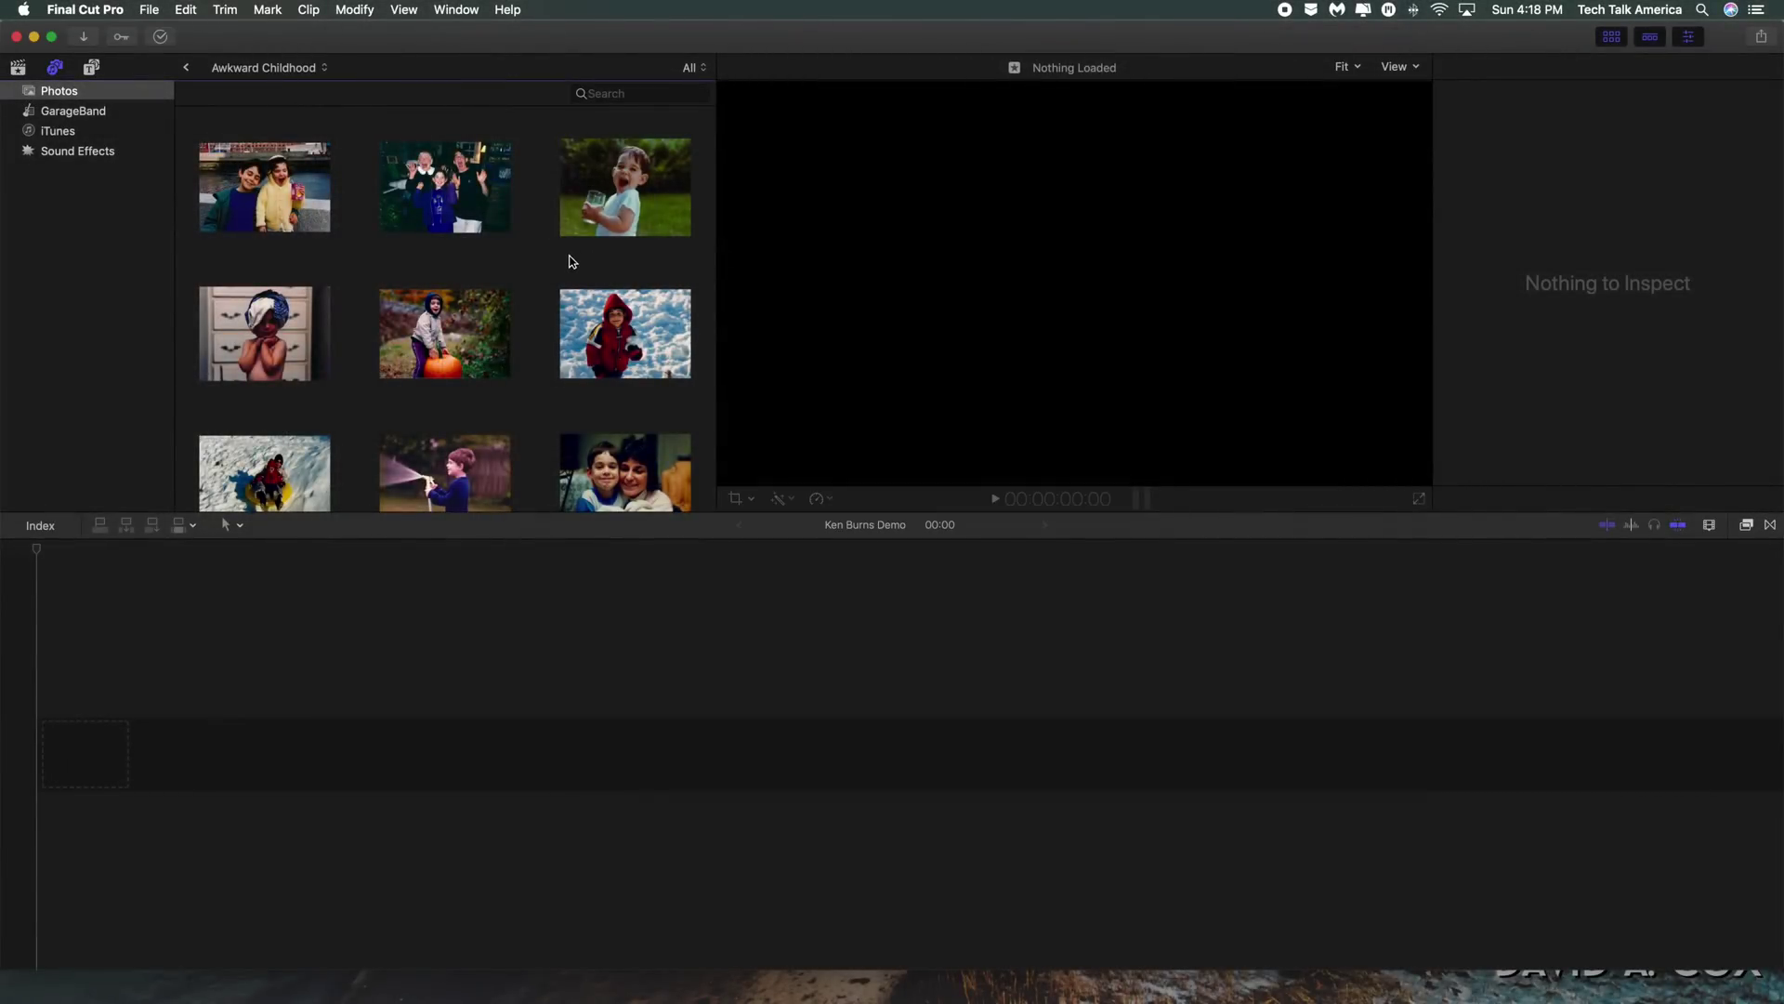
# - Select every album photo with Cmd+A, drag them onto the timeline and select the first clip
pyautogui.press('cmd+a')
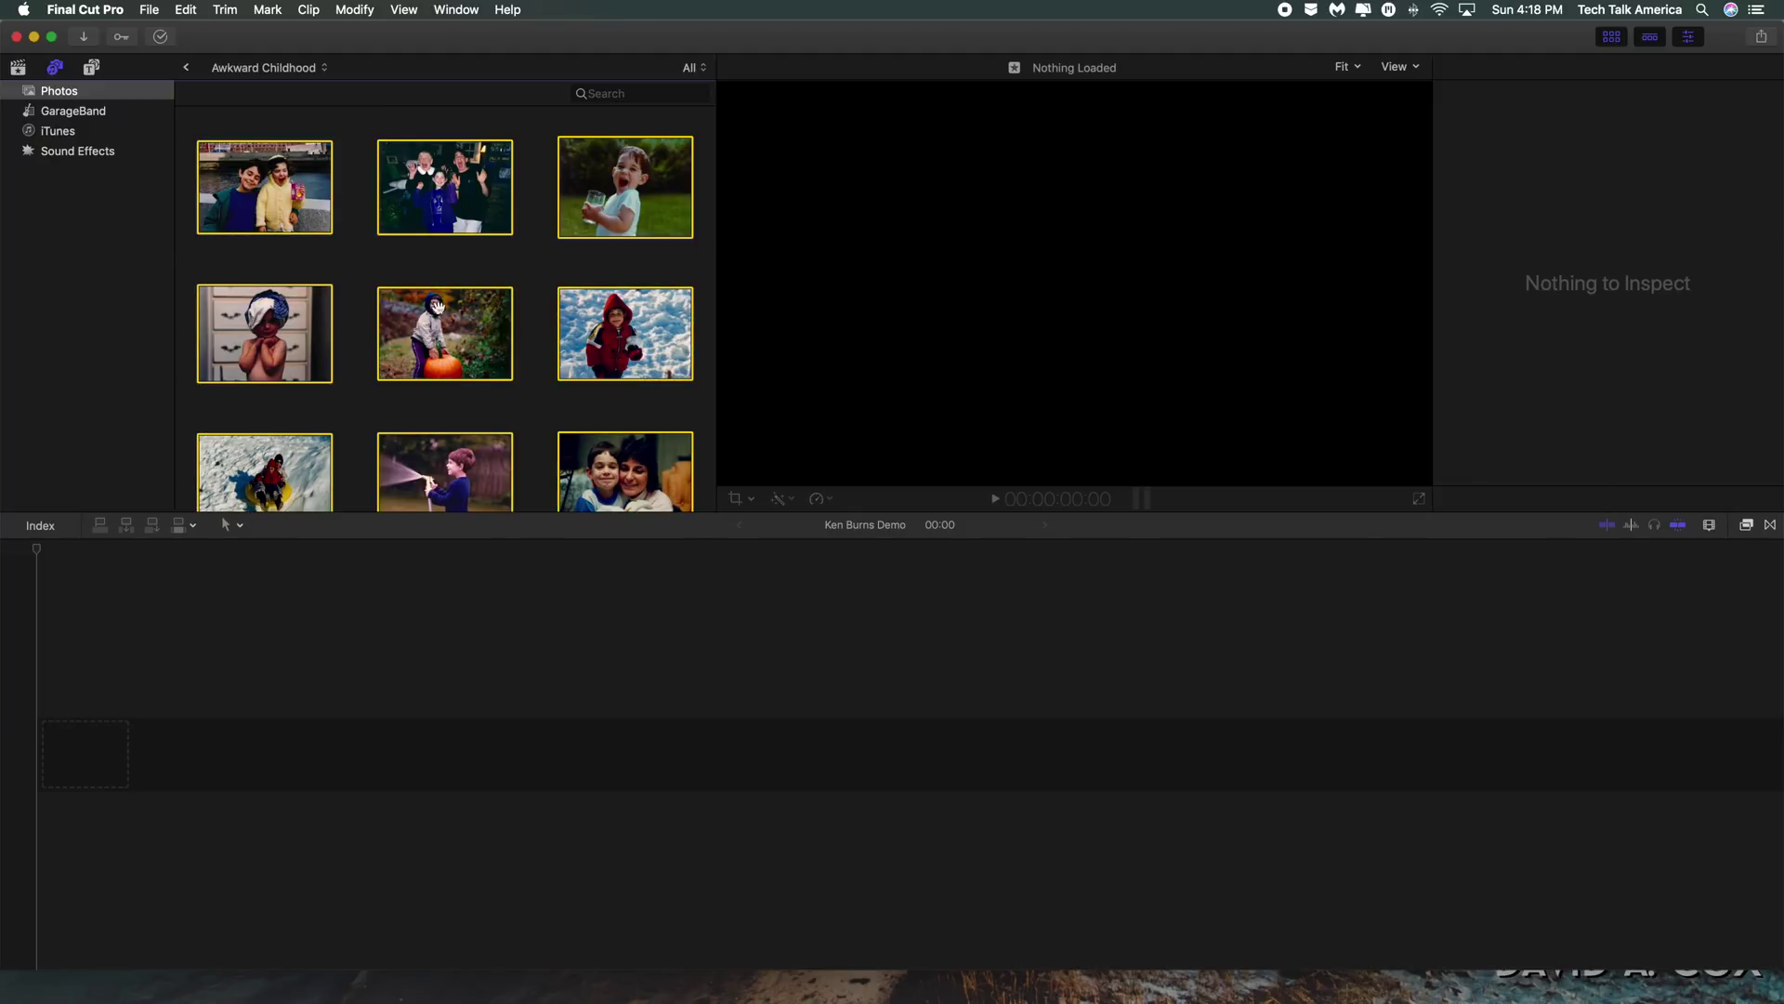
pyautogui.moveTo(434, 310); pyautogui.dragTo(256, 729)
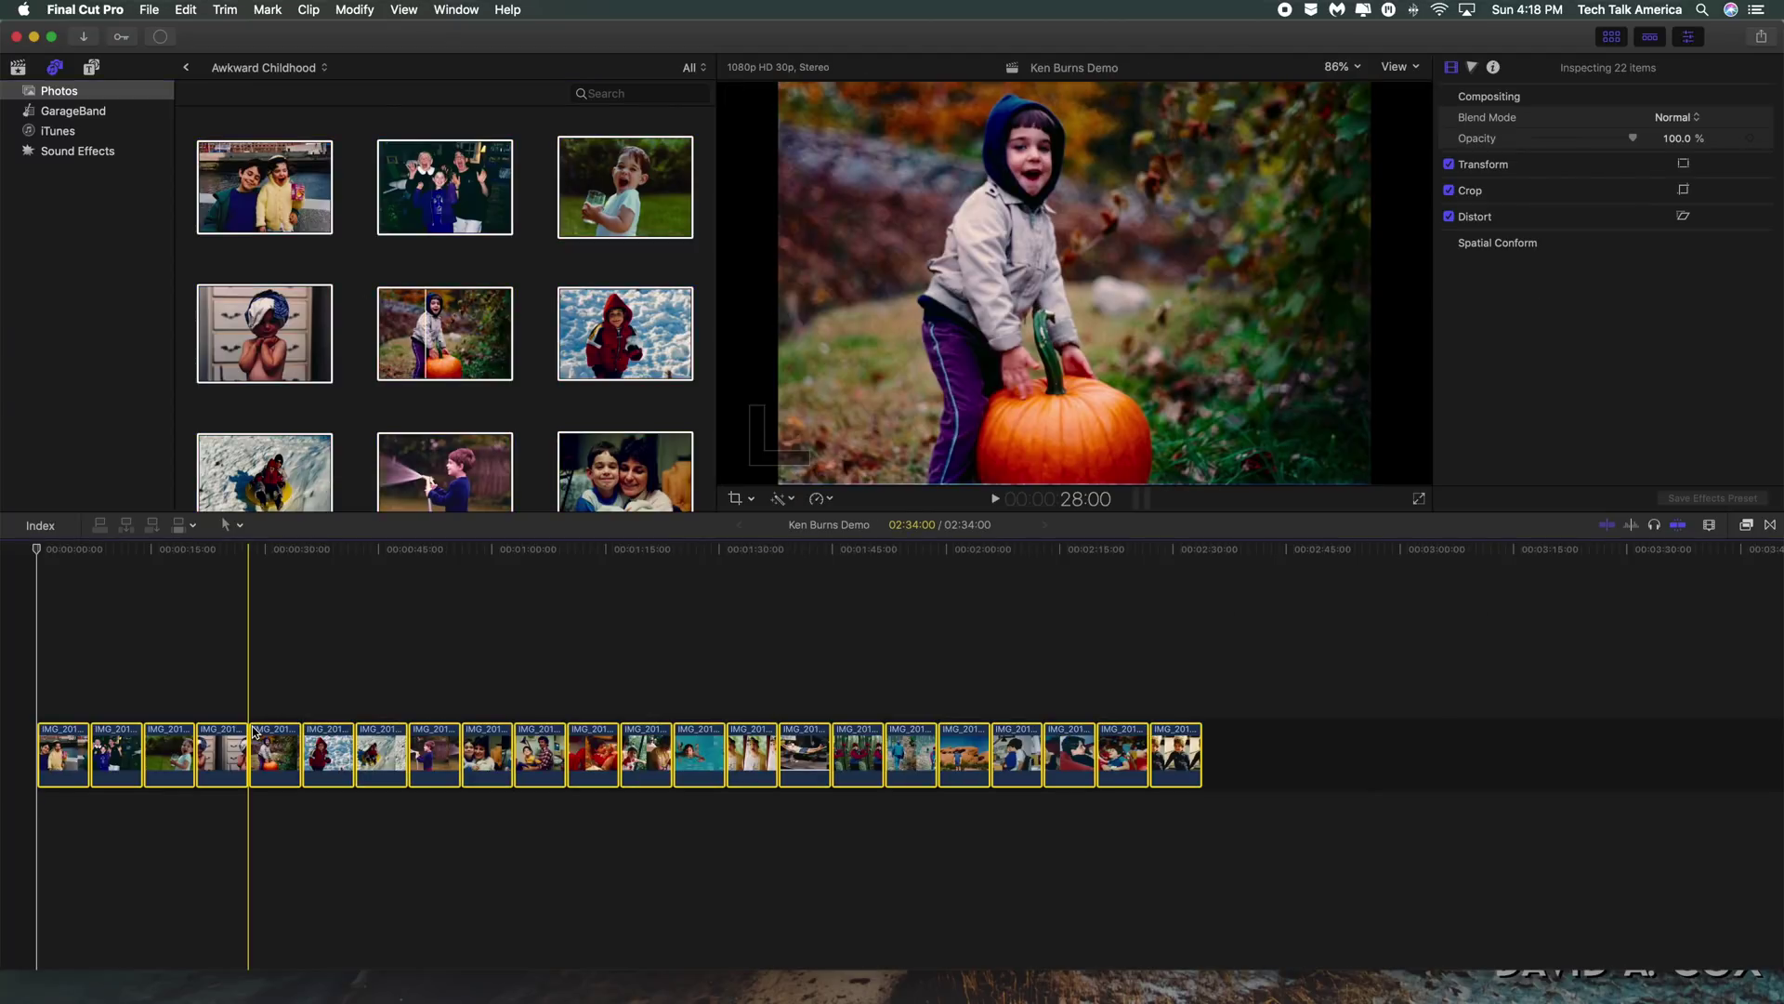
pyautogui.click(49, 746)
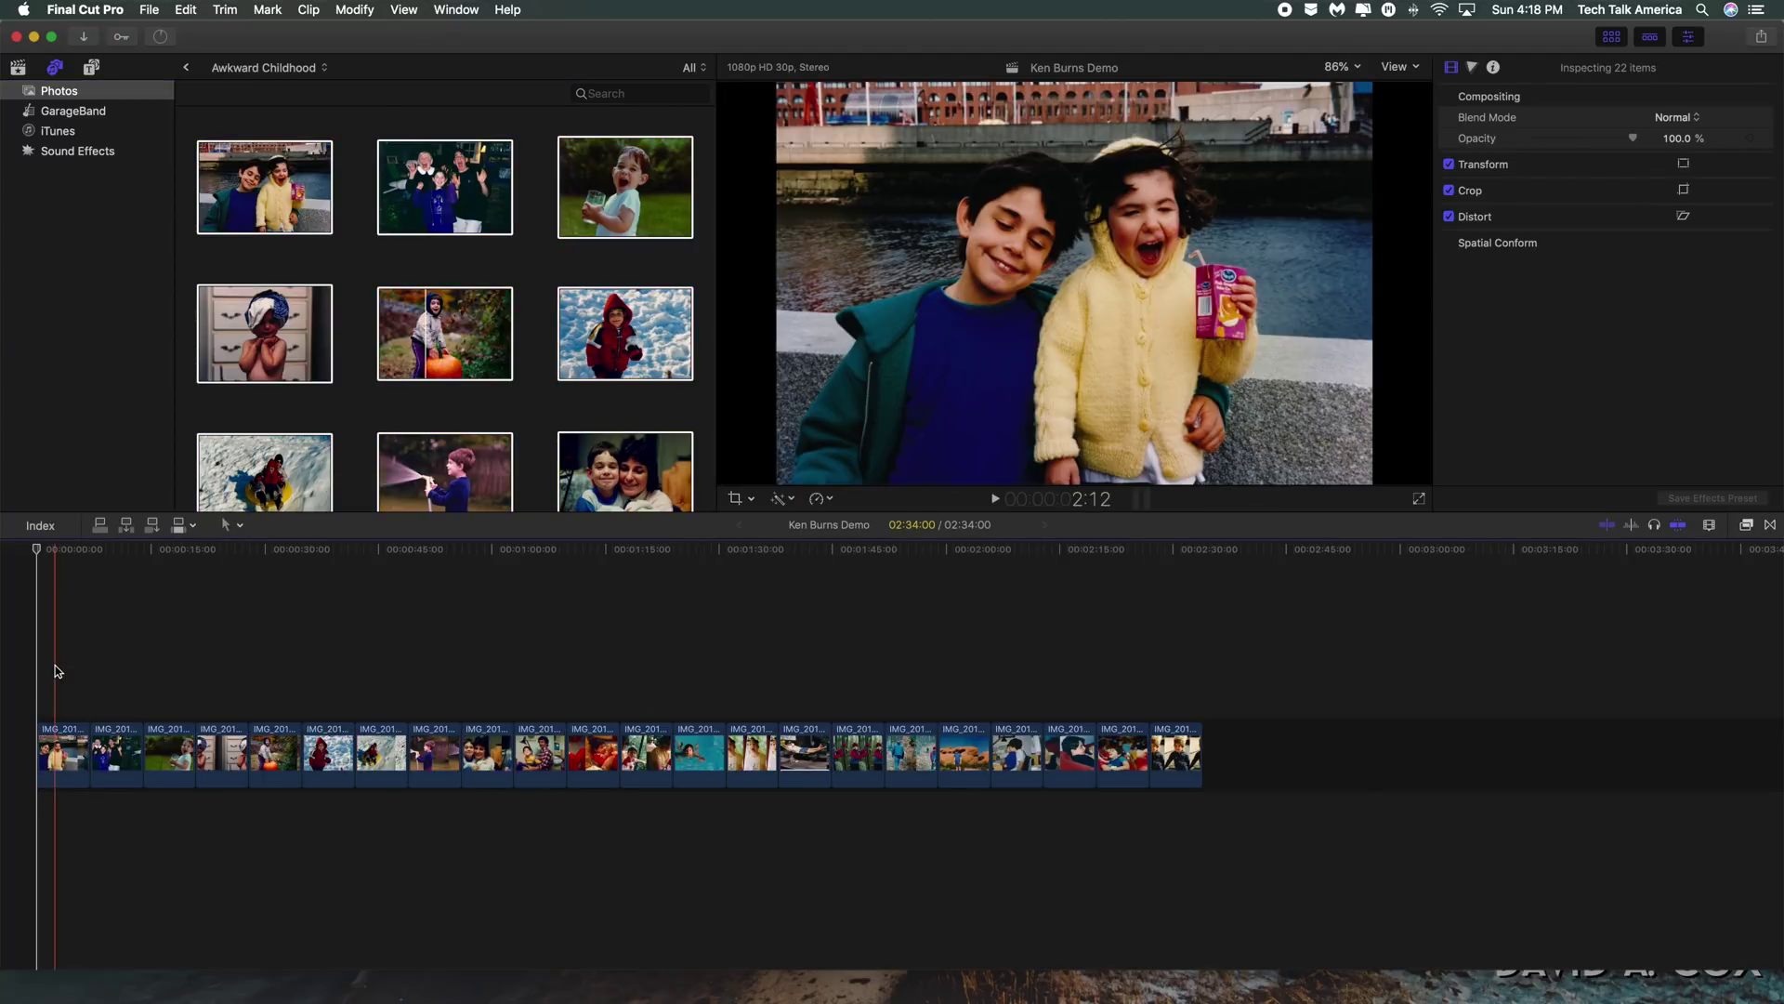
pyautogui.click(53, 751)
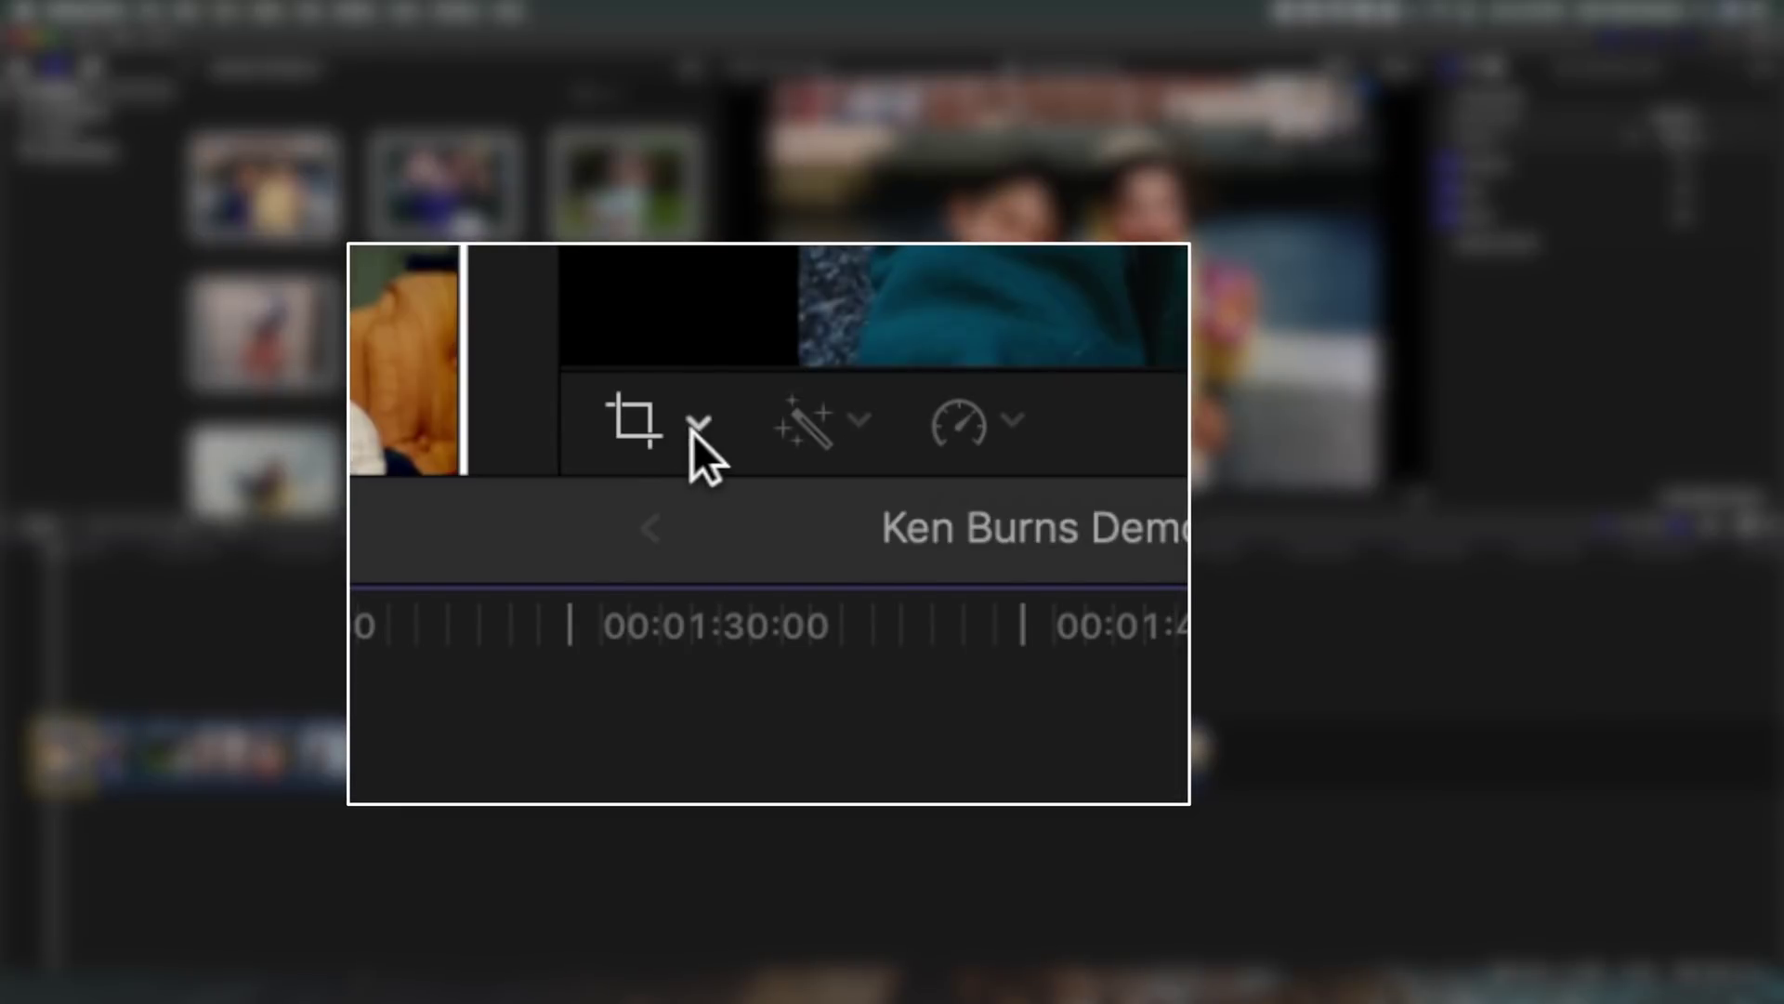
# - Enter crop mode on the first photo from the viewer's framing menu
pyautogui.click(700, 428)
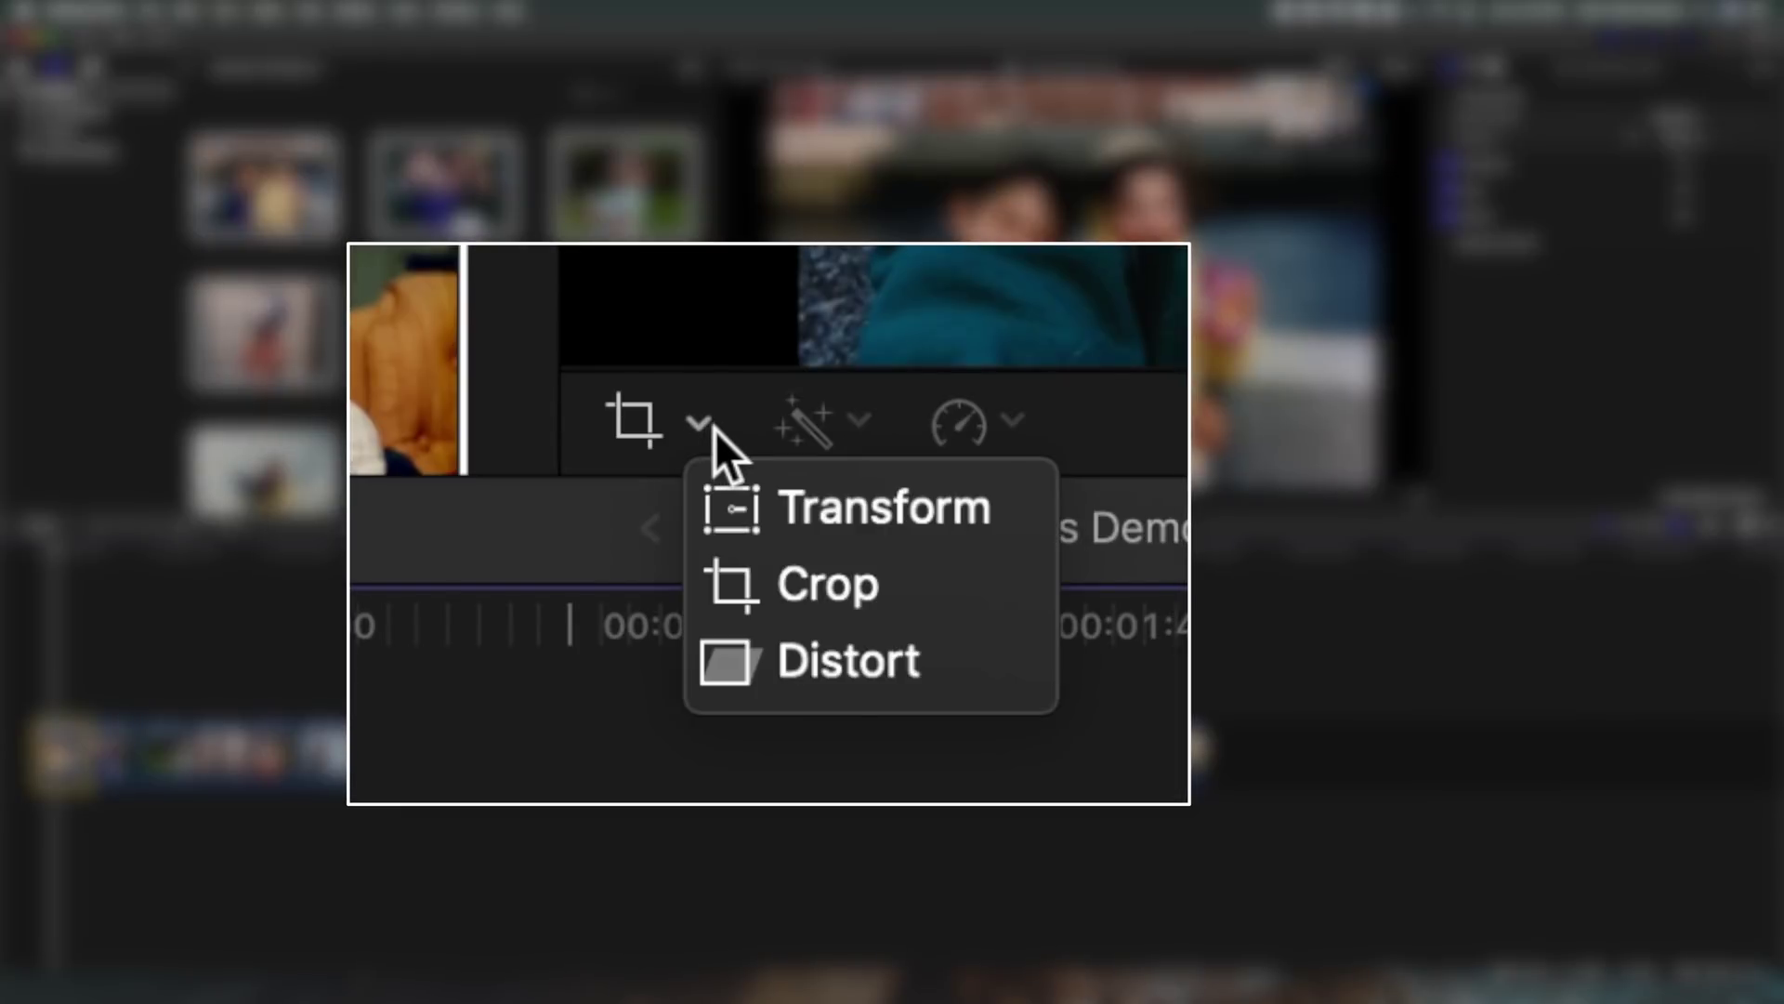
pyautogui.click(725, 582)
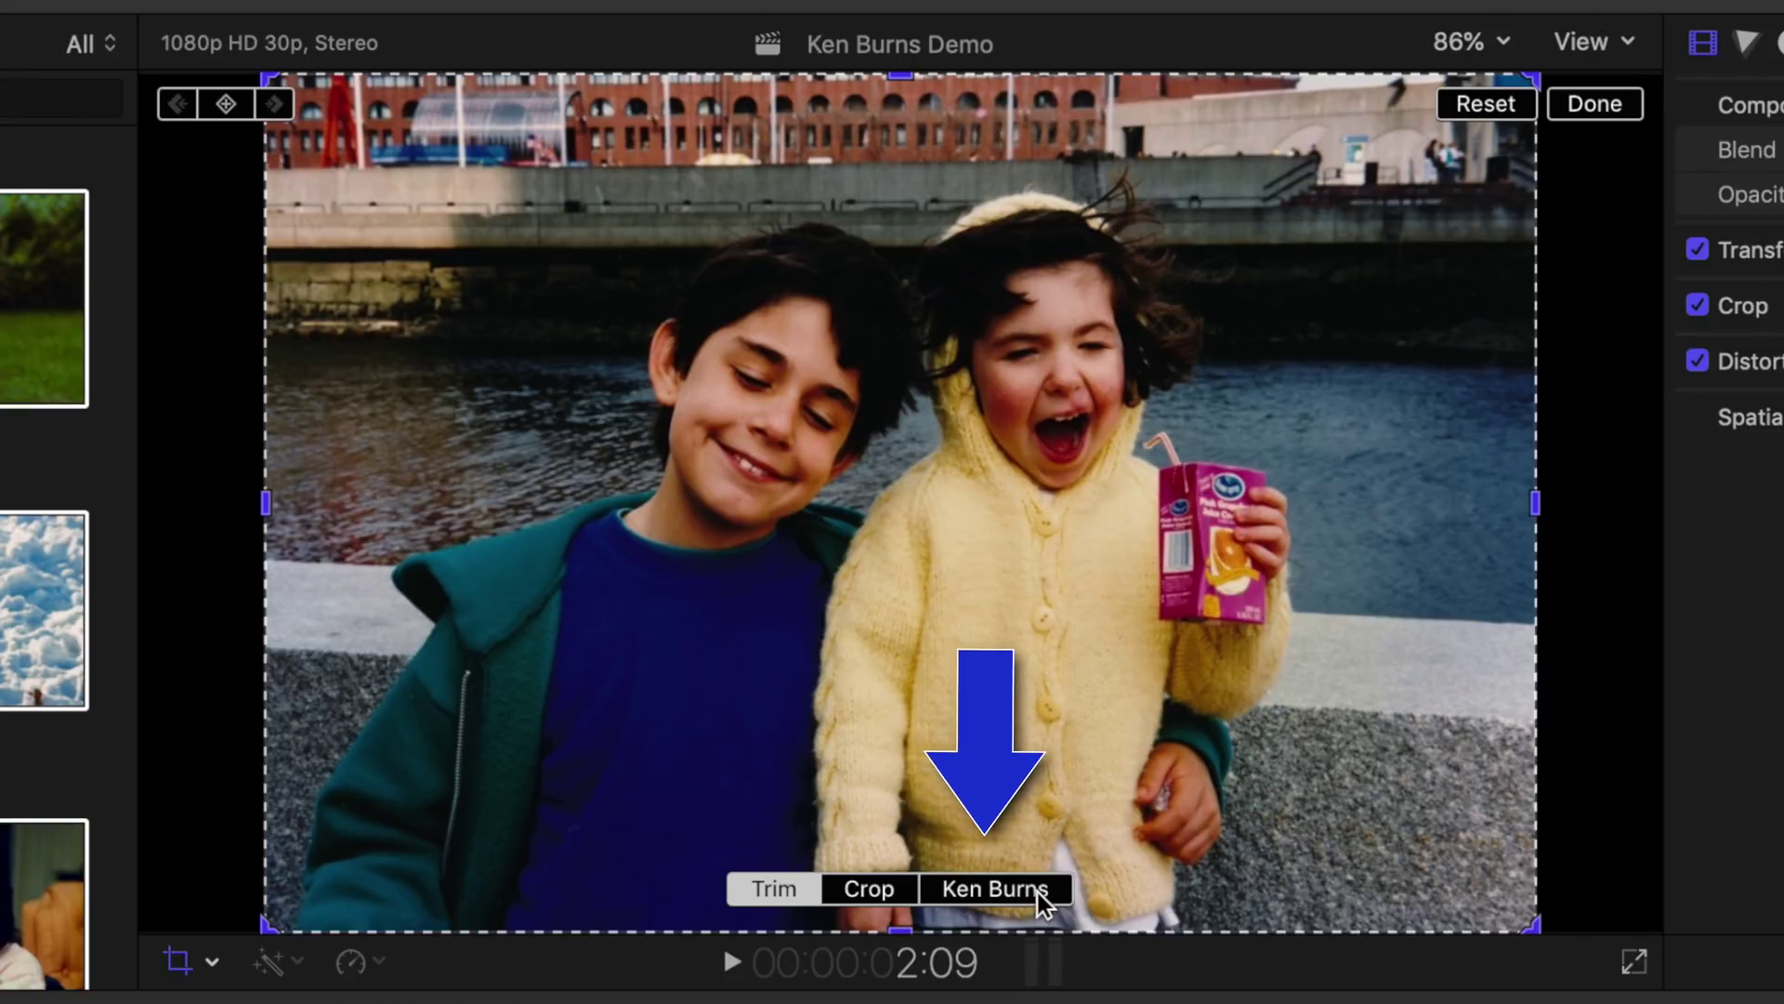
# - Set a Ken Burns move on the first photo starting slightly zoomed on the children, ending on the full picture
pyautogui.click(1039, 900)
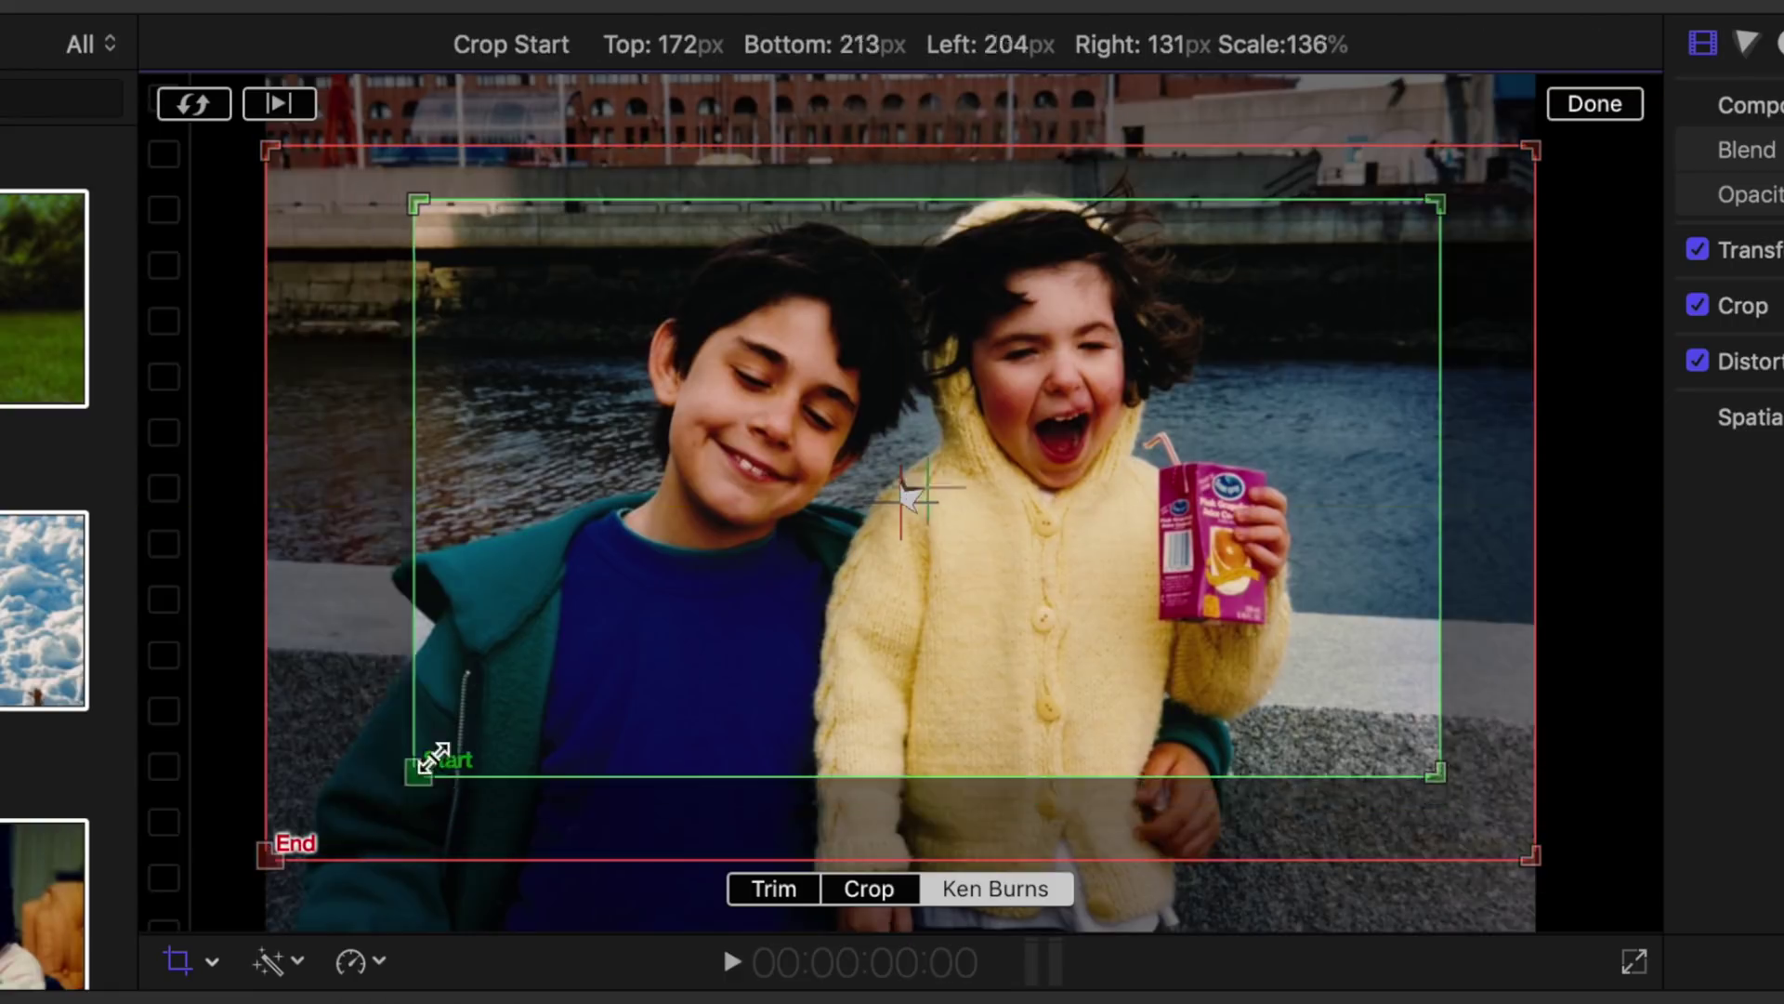
pyautogui.moveTo(366, 801); pyautogui.dragTo(516, 716)
pyautogui.moveTo(963, 513)
pyautogui.mouseDown()
pyautogui.moveTo(926, 511)
pyautogui.moveTo(852, 682)
pyautogui.moveTo(1053, 436)
pyautogui.moveTo(849, 590)
pyautogui.moveTo(936, 498)
pyautogui.mouseUp()
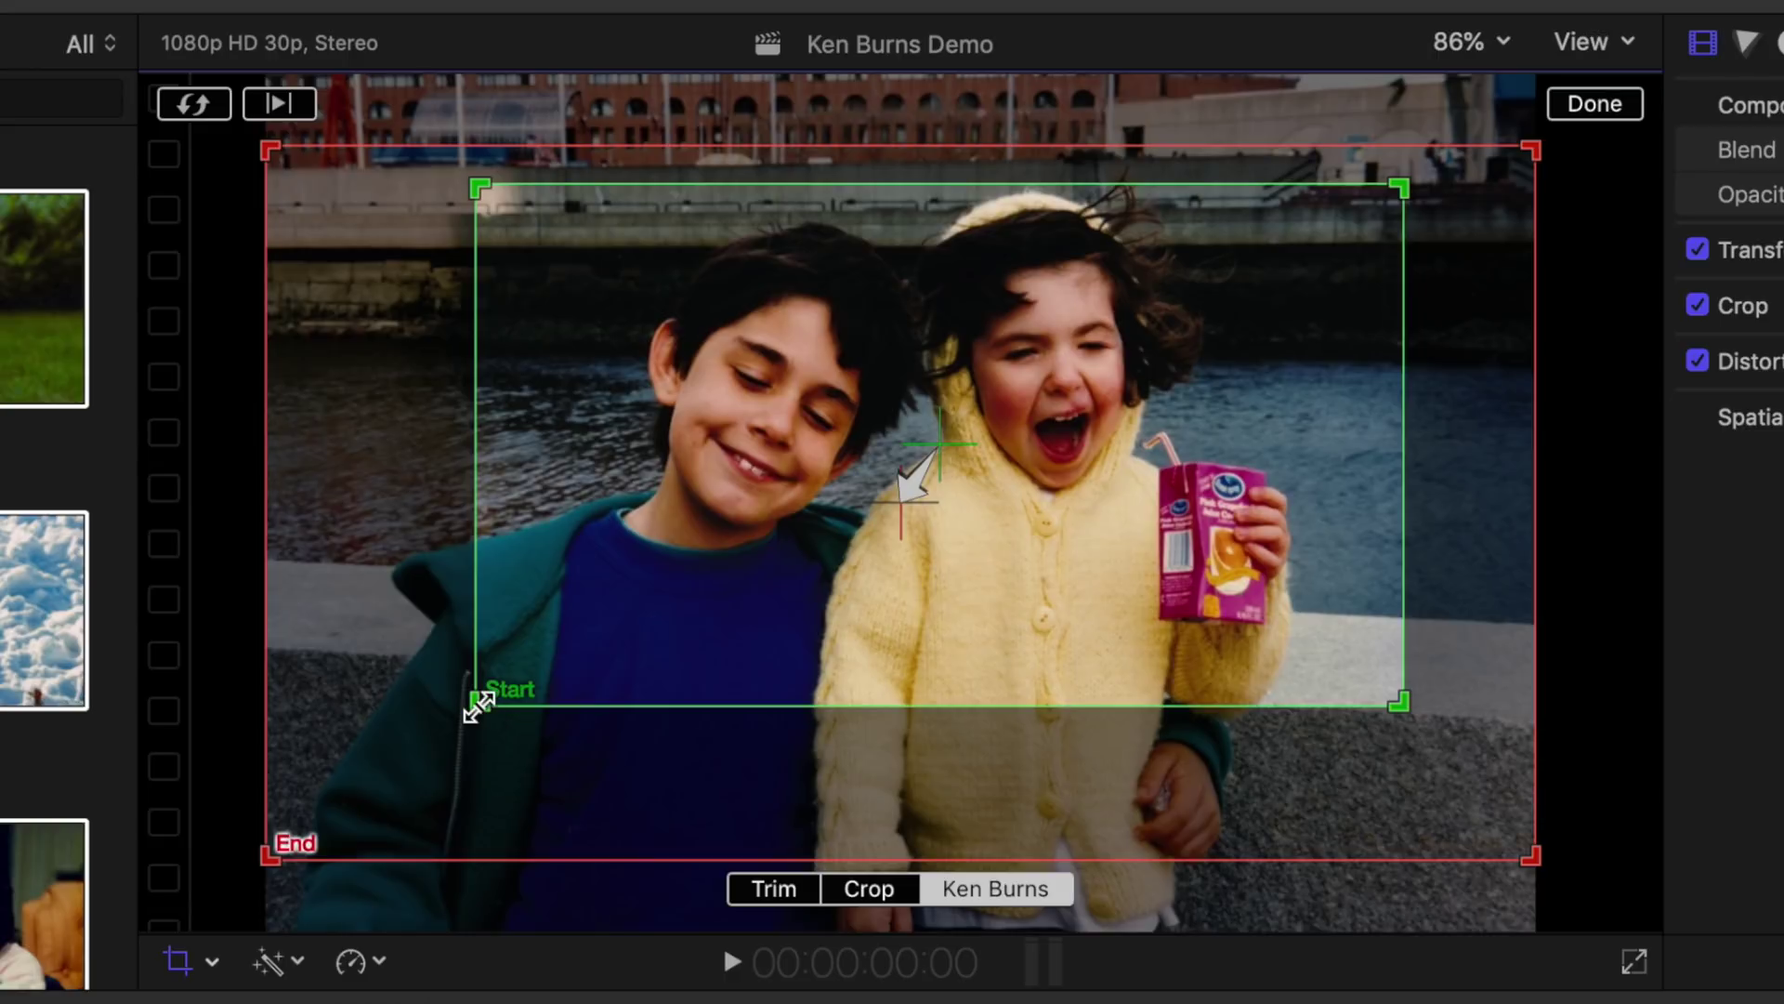
pyautogui.moveTo(484, 705)
pyautogui.mouseDown()
pyautogui.moveTo(306, 823)
pyautogui.moveTo(270, 820)
pyautogui.mouseUp()
pyautogui.moveTo(516, 612); pyautogui.dragTo(589, 594)
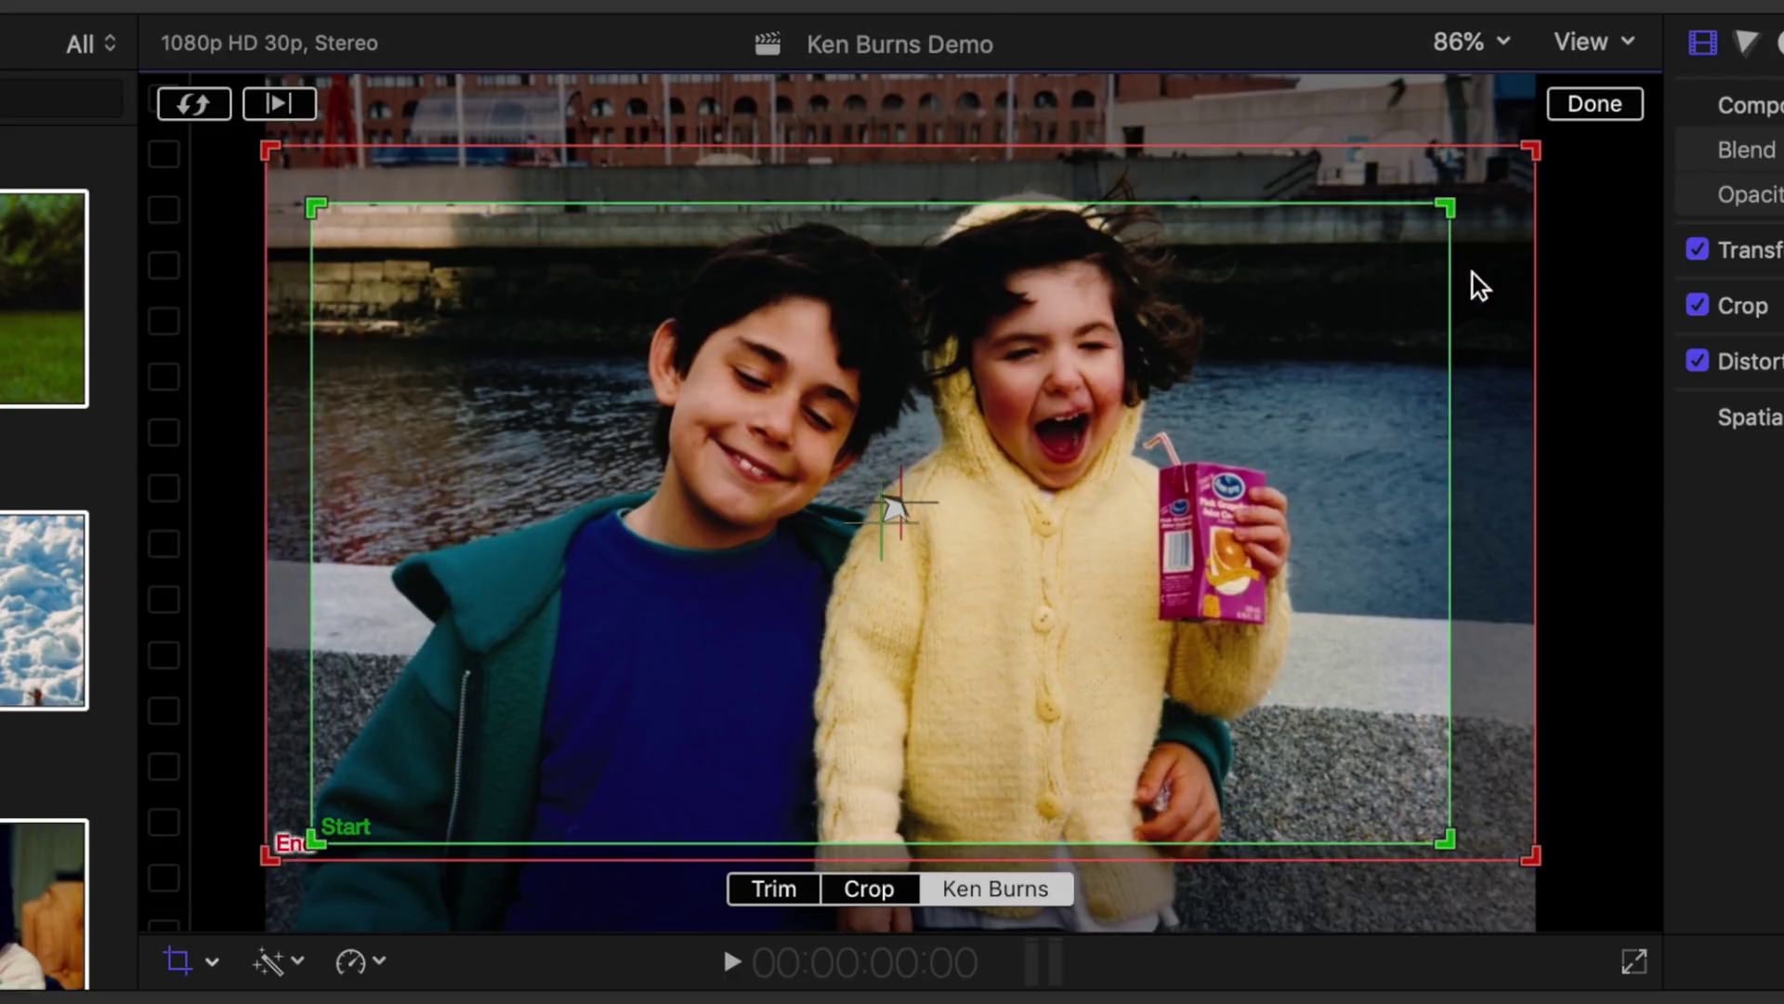
pyautogui.moveTo(1472, 273)
pyautogui.mouseDown()
pyautogui.moveTo(1487, 291)
pyautogui.moveTo(1463, 298)
pyautogui.moveTo(1479, 310)
pyautogui.mouseUp()
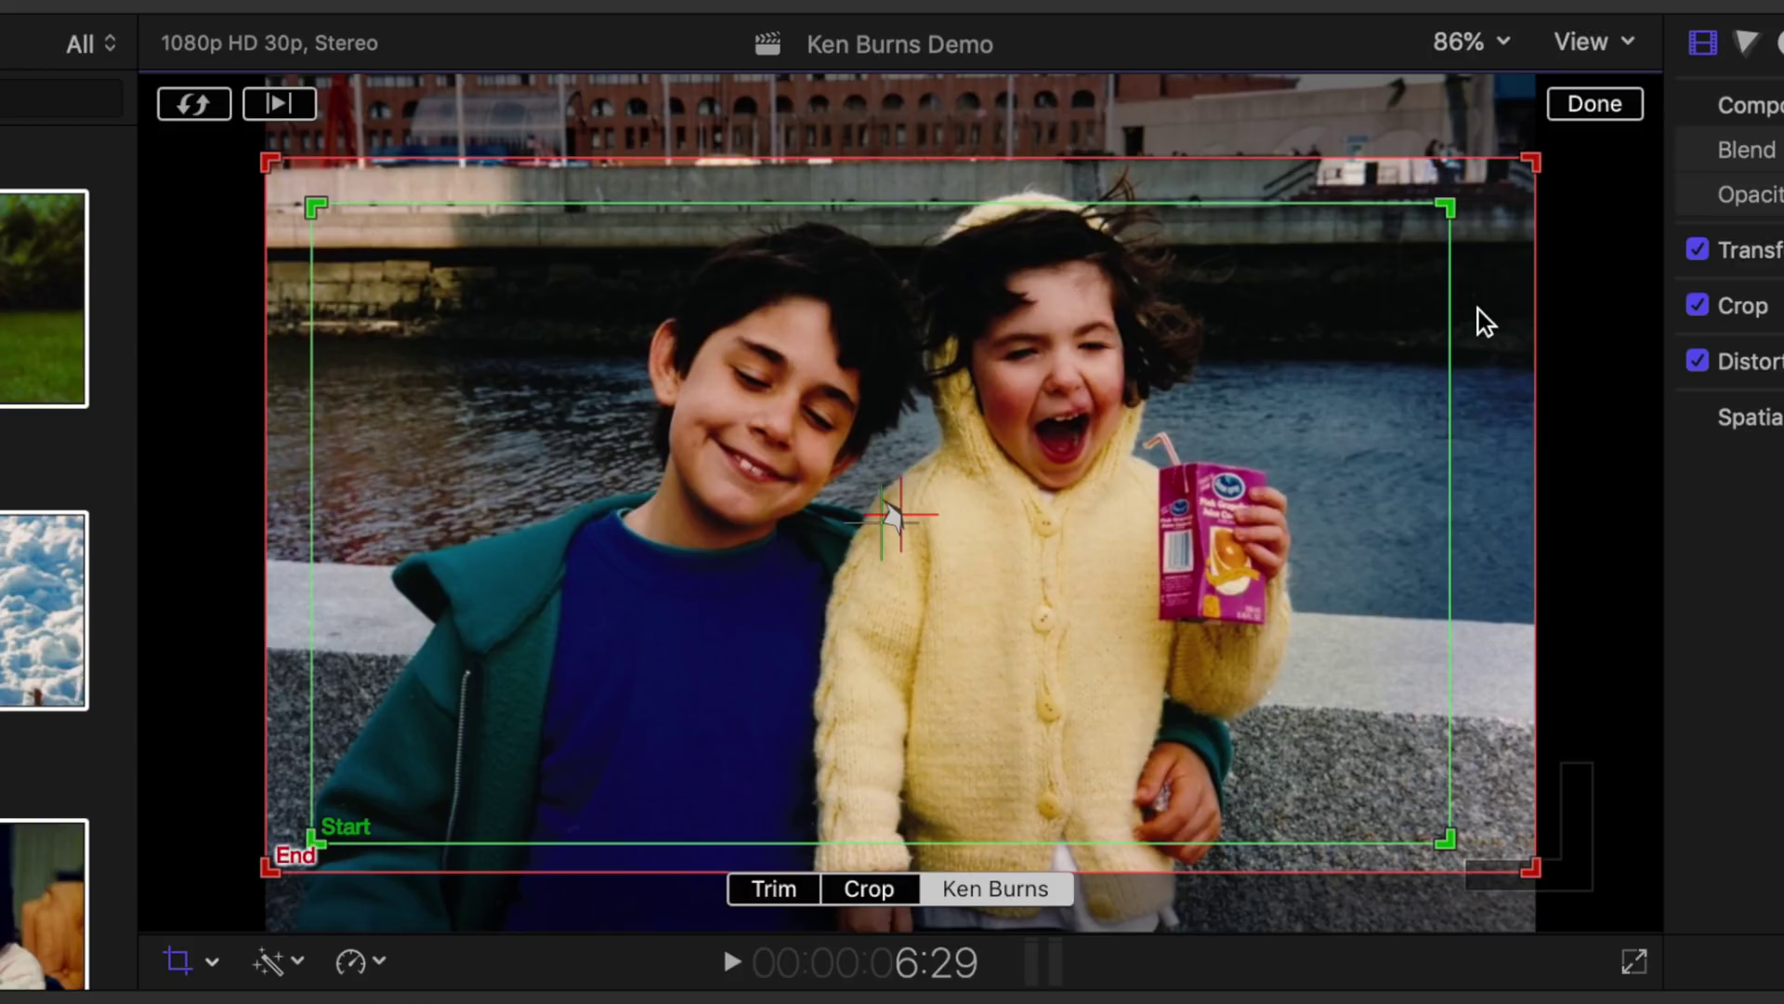
# - Swap the start and end framings twice, then preview the Ken Burns move
pyautogui.click(196, 111)
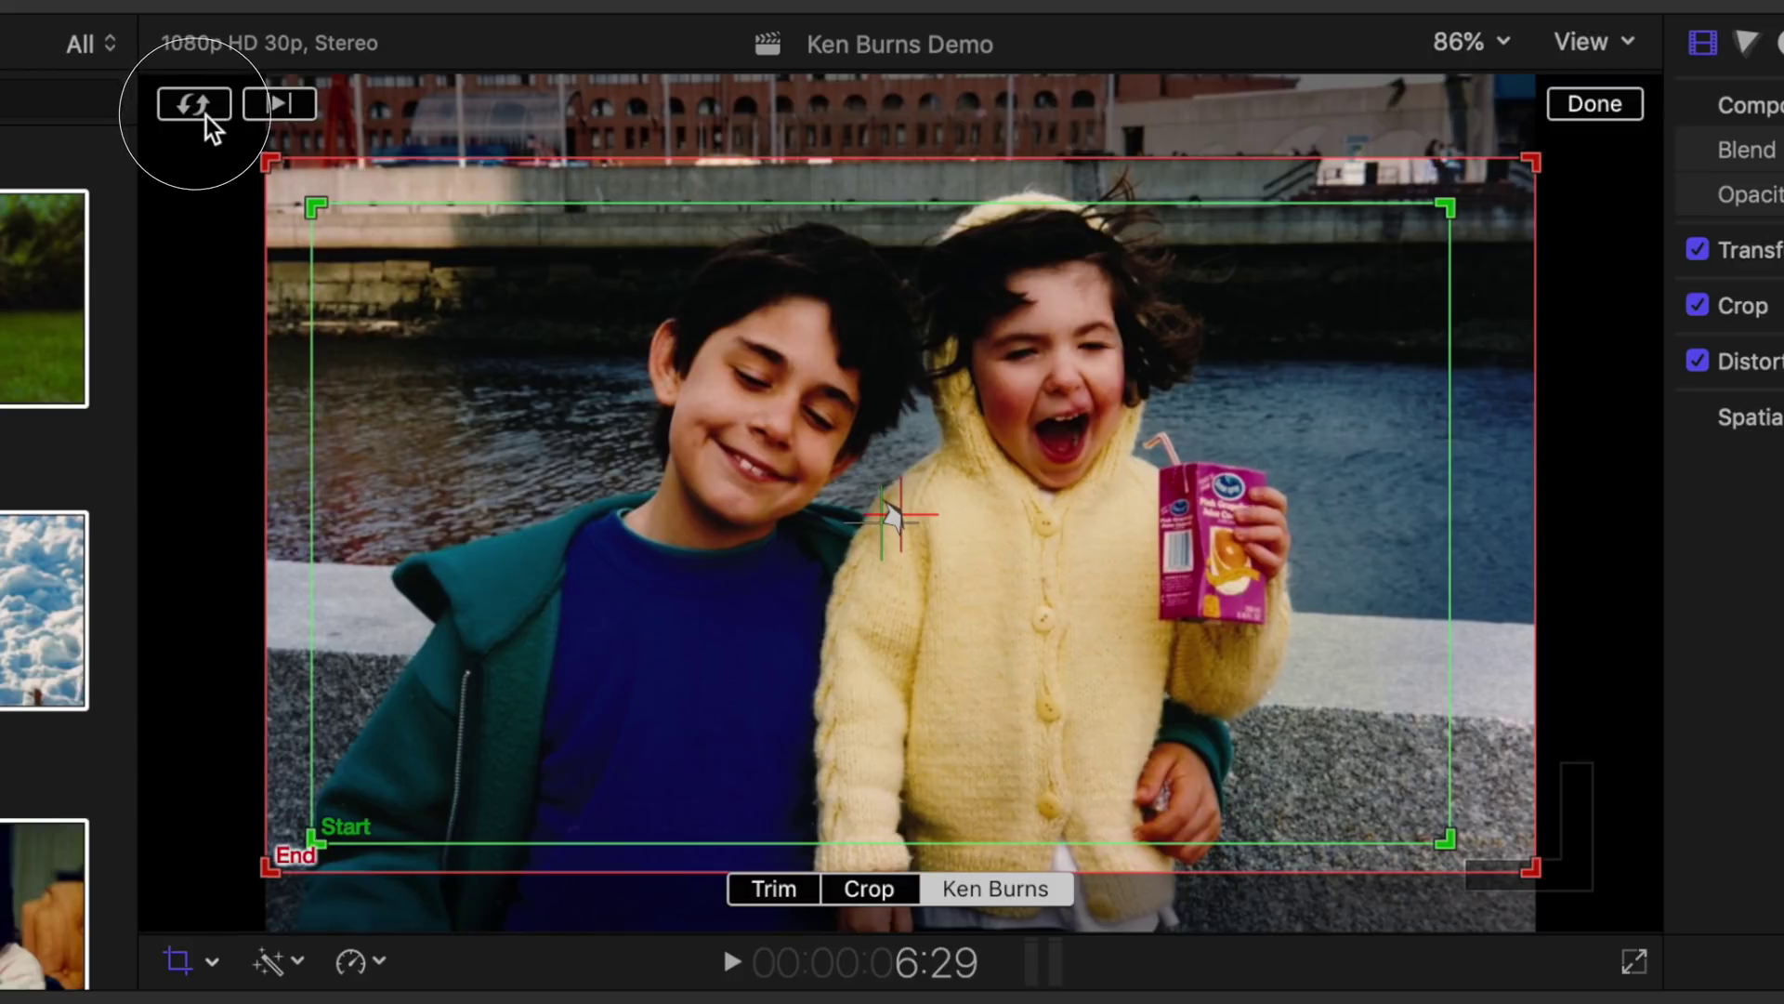
pyautogui.click(204, 115)
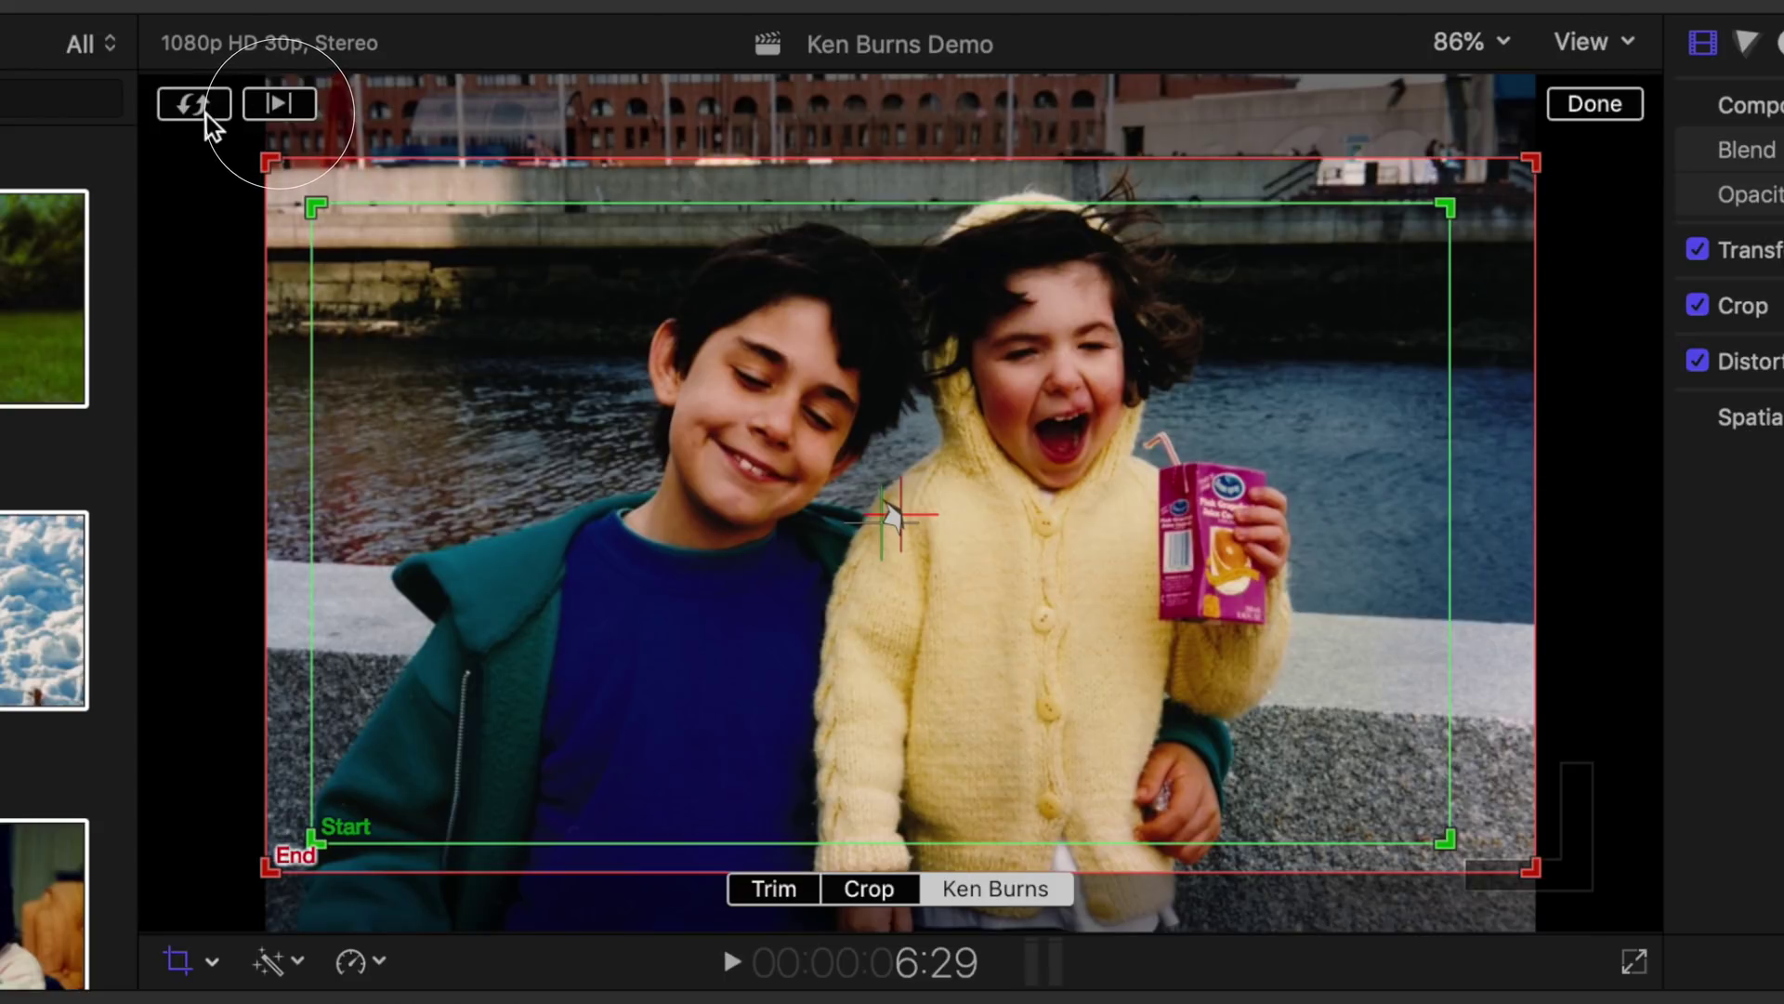
pyautogui.click(276, 105)
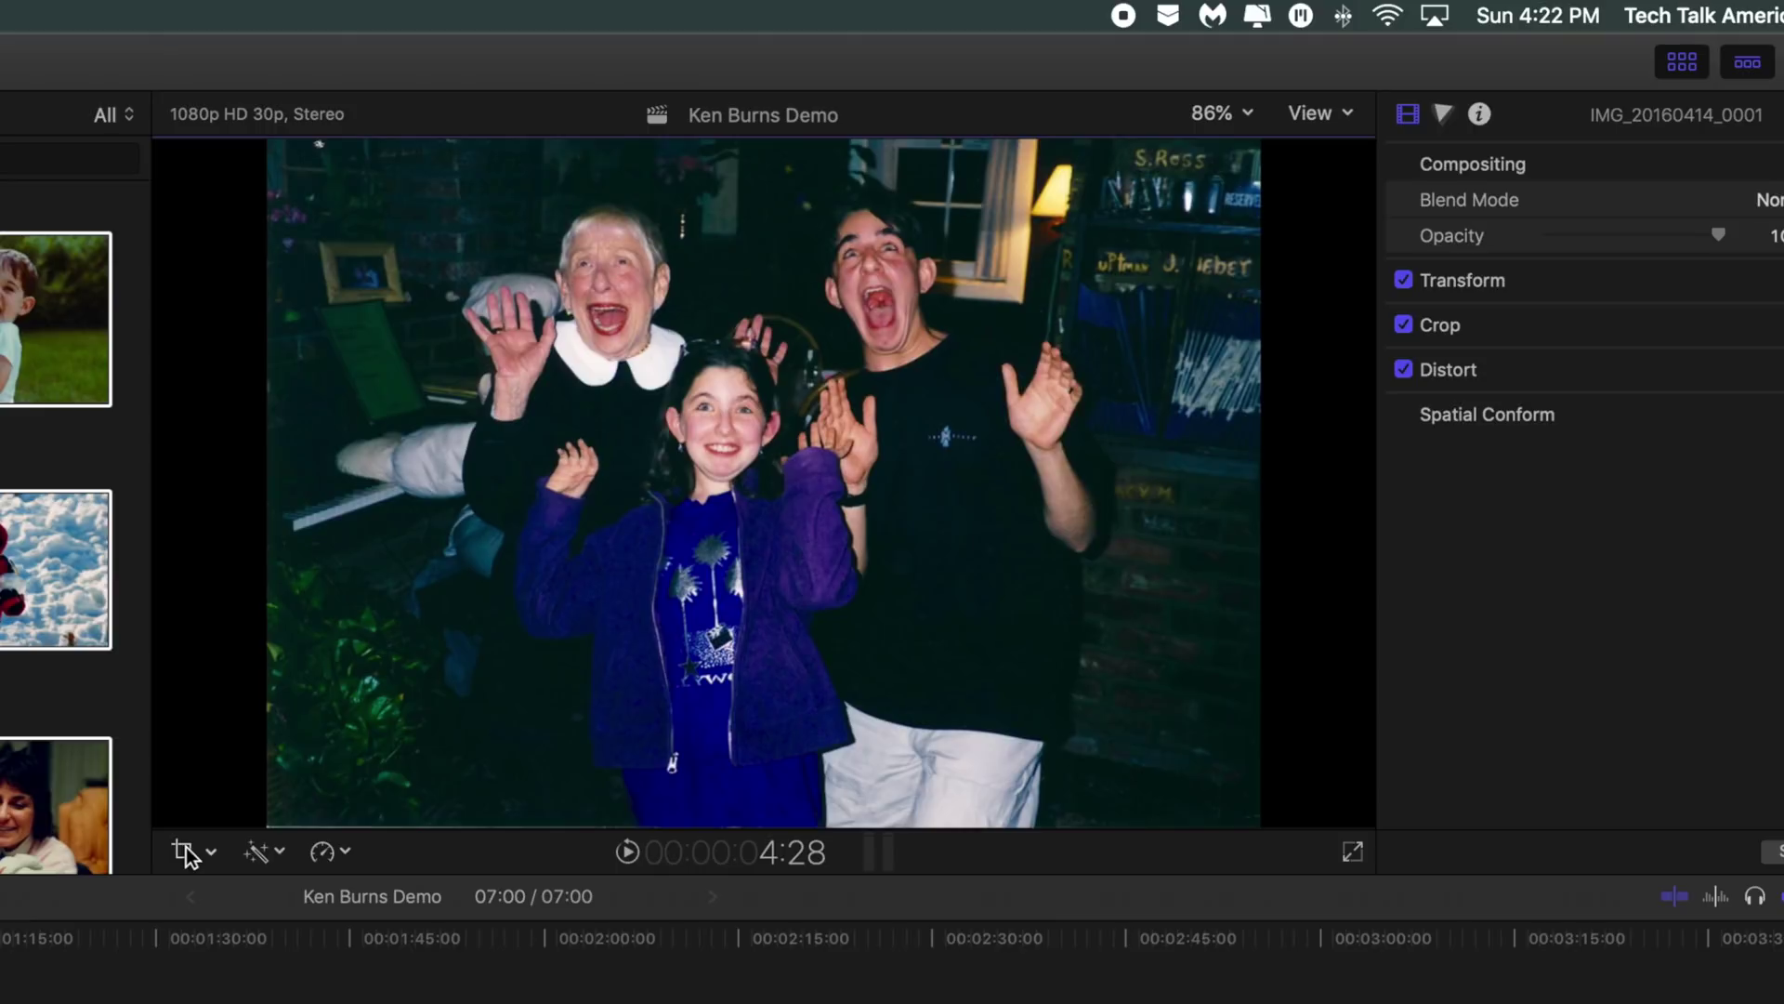
# - Show the Trim/Crop/Ken Burns framing controls for the group photo
pyautogui.click(182, 851)
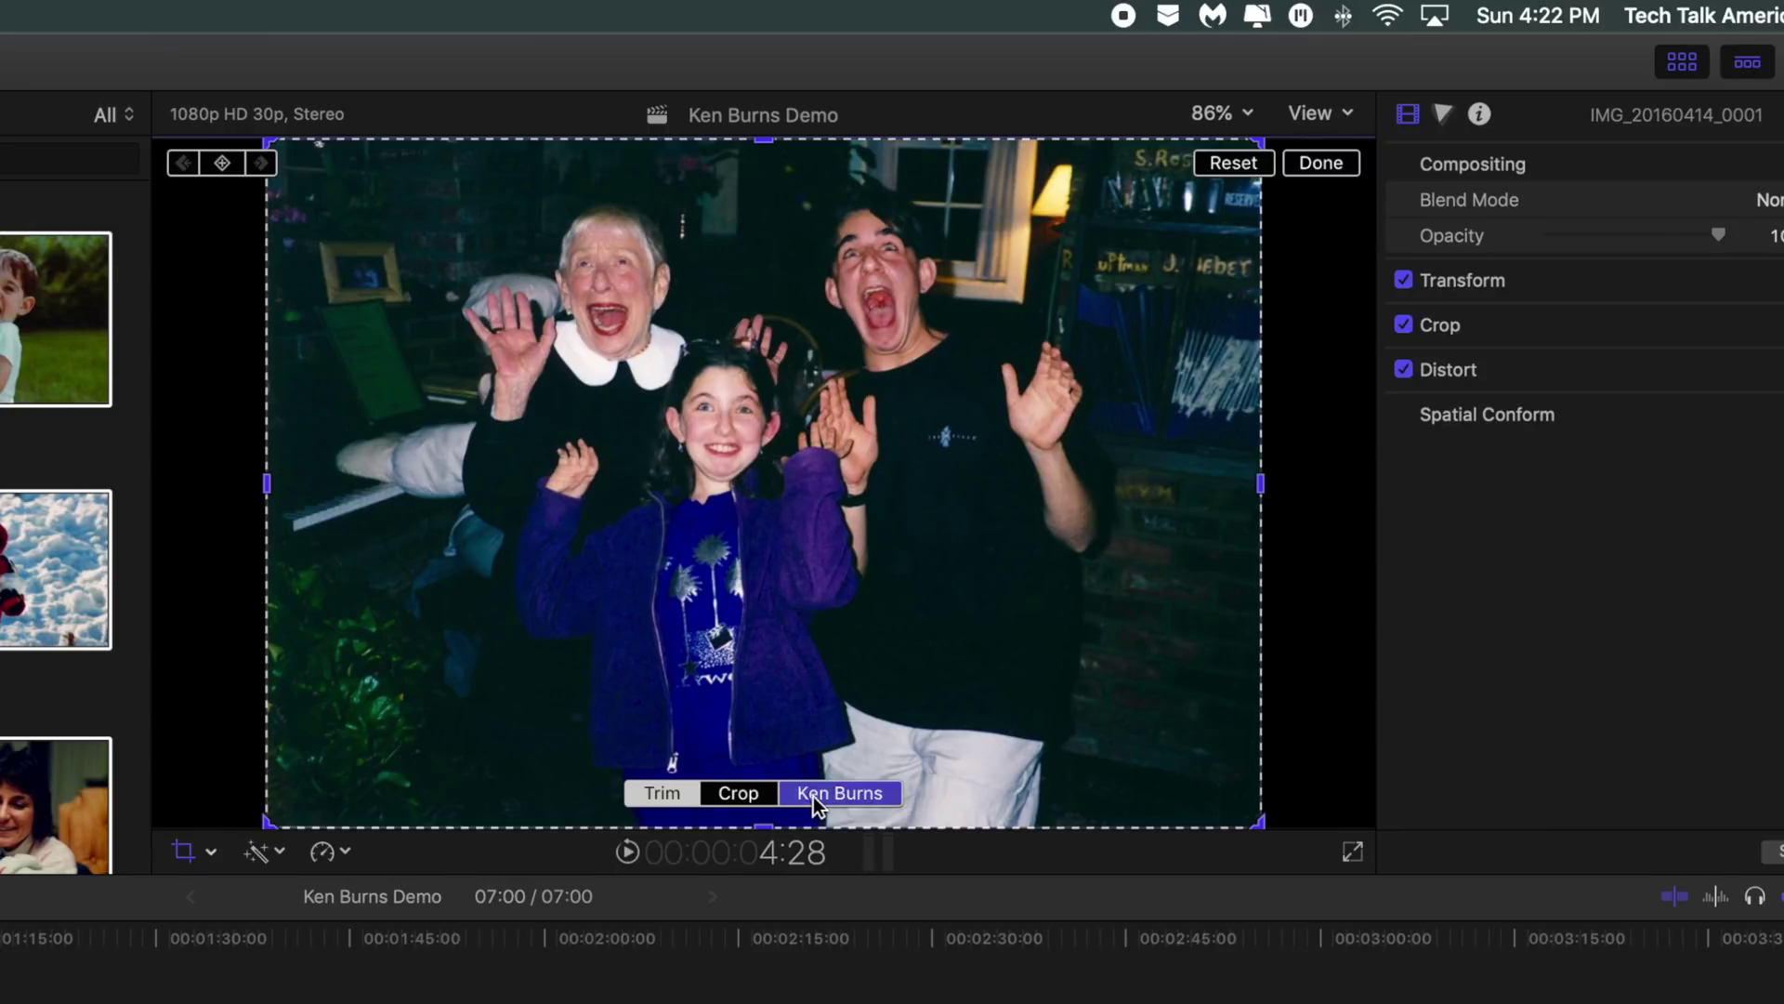
# - Set a Ken Burns move from the full frame into a tight end framing on the grandmother and girl
pyautogui.click(808, 795)
pyautogui.click(212, 168)
pyautogui.moveTo(1183, 720); pyautogui.dragTo(799, 502)
pyautogui.moveTo(696, 428); pyautogui.dragTo(726, 385)
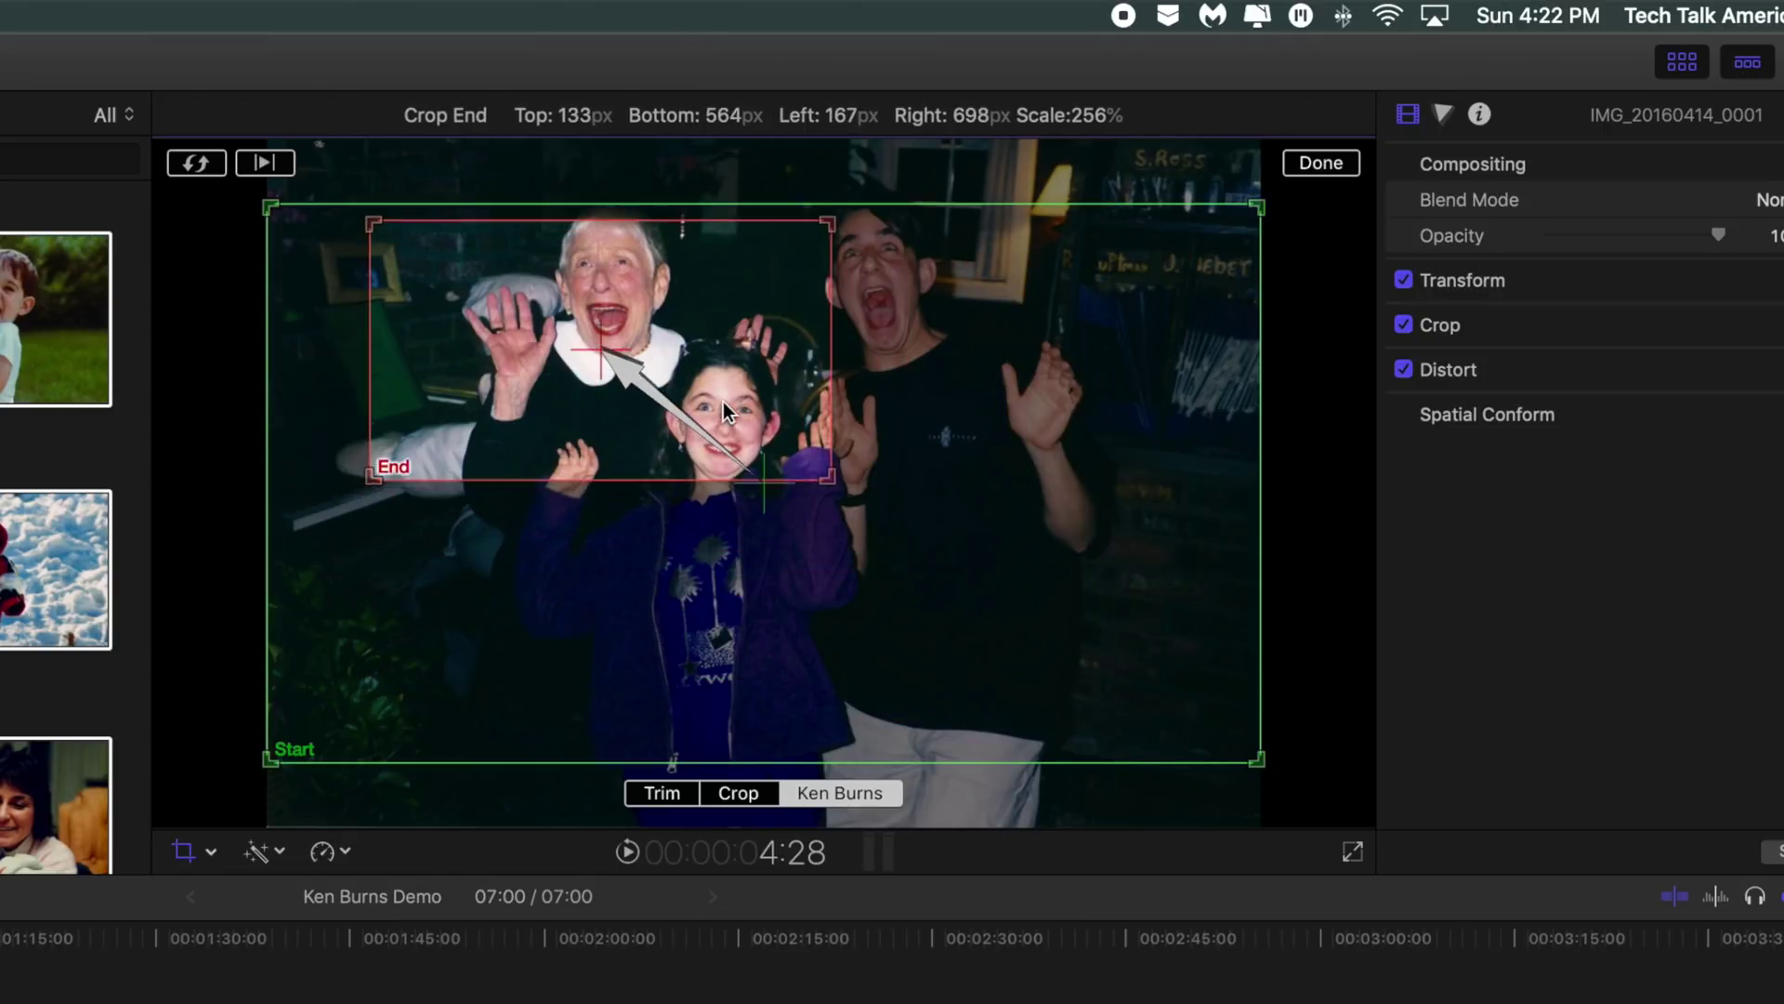
pyautogui.moveTo(832, 461); pyautogui.dragTo(797, 427)
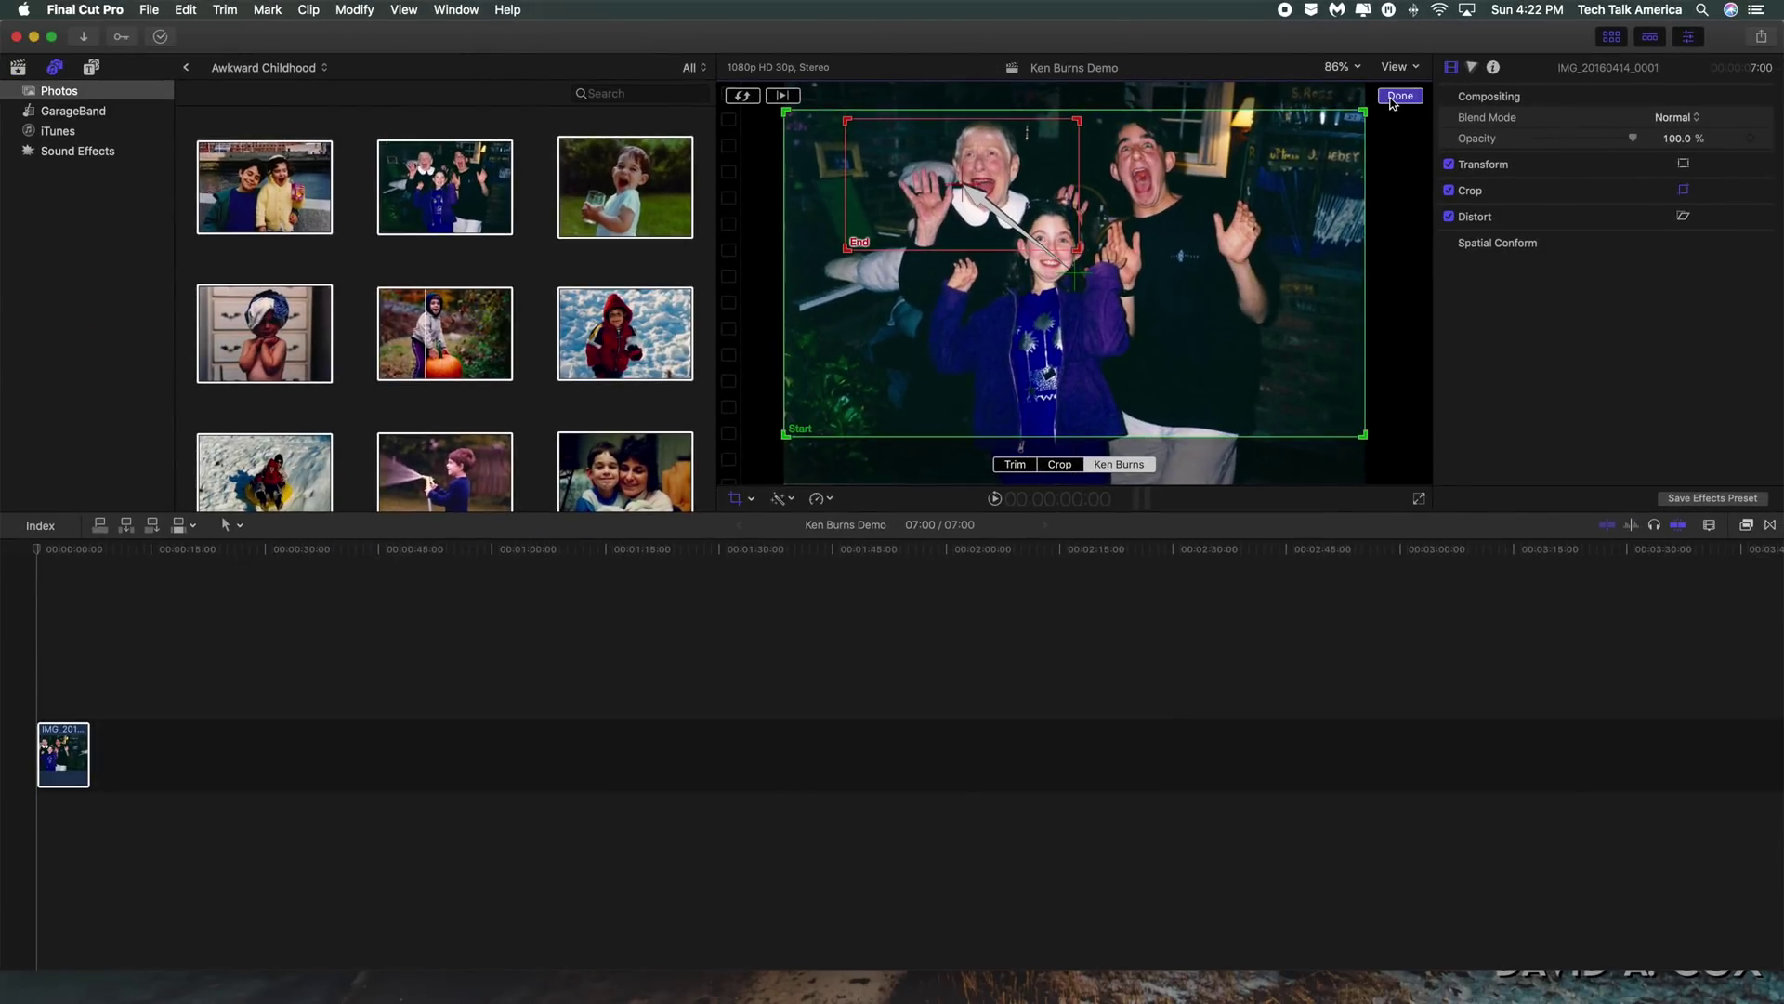
# - Finish the Ken Burns edit with Done and select the group photo clip in the timeline
pyautogui.click(1399, 97)
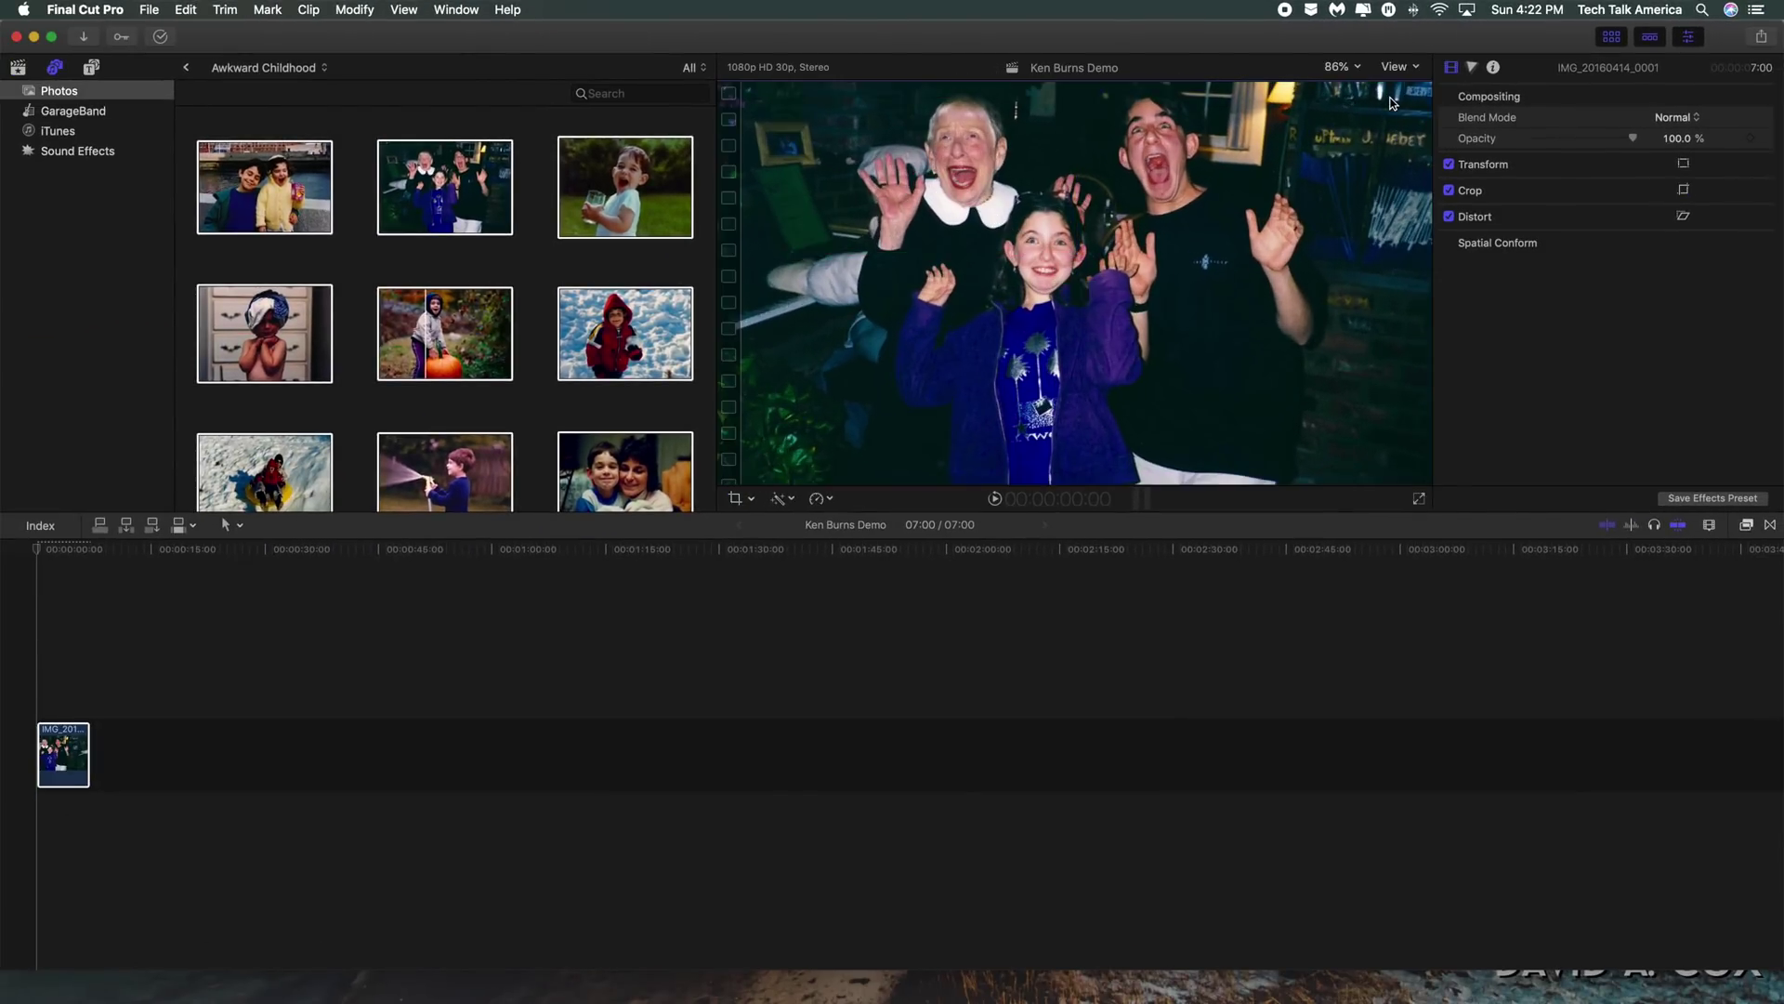
pyautogui.click(65, 766)
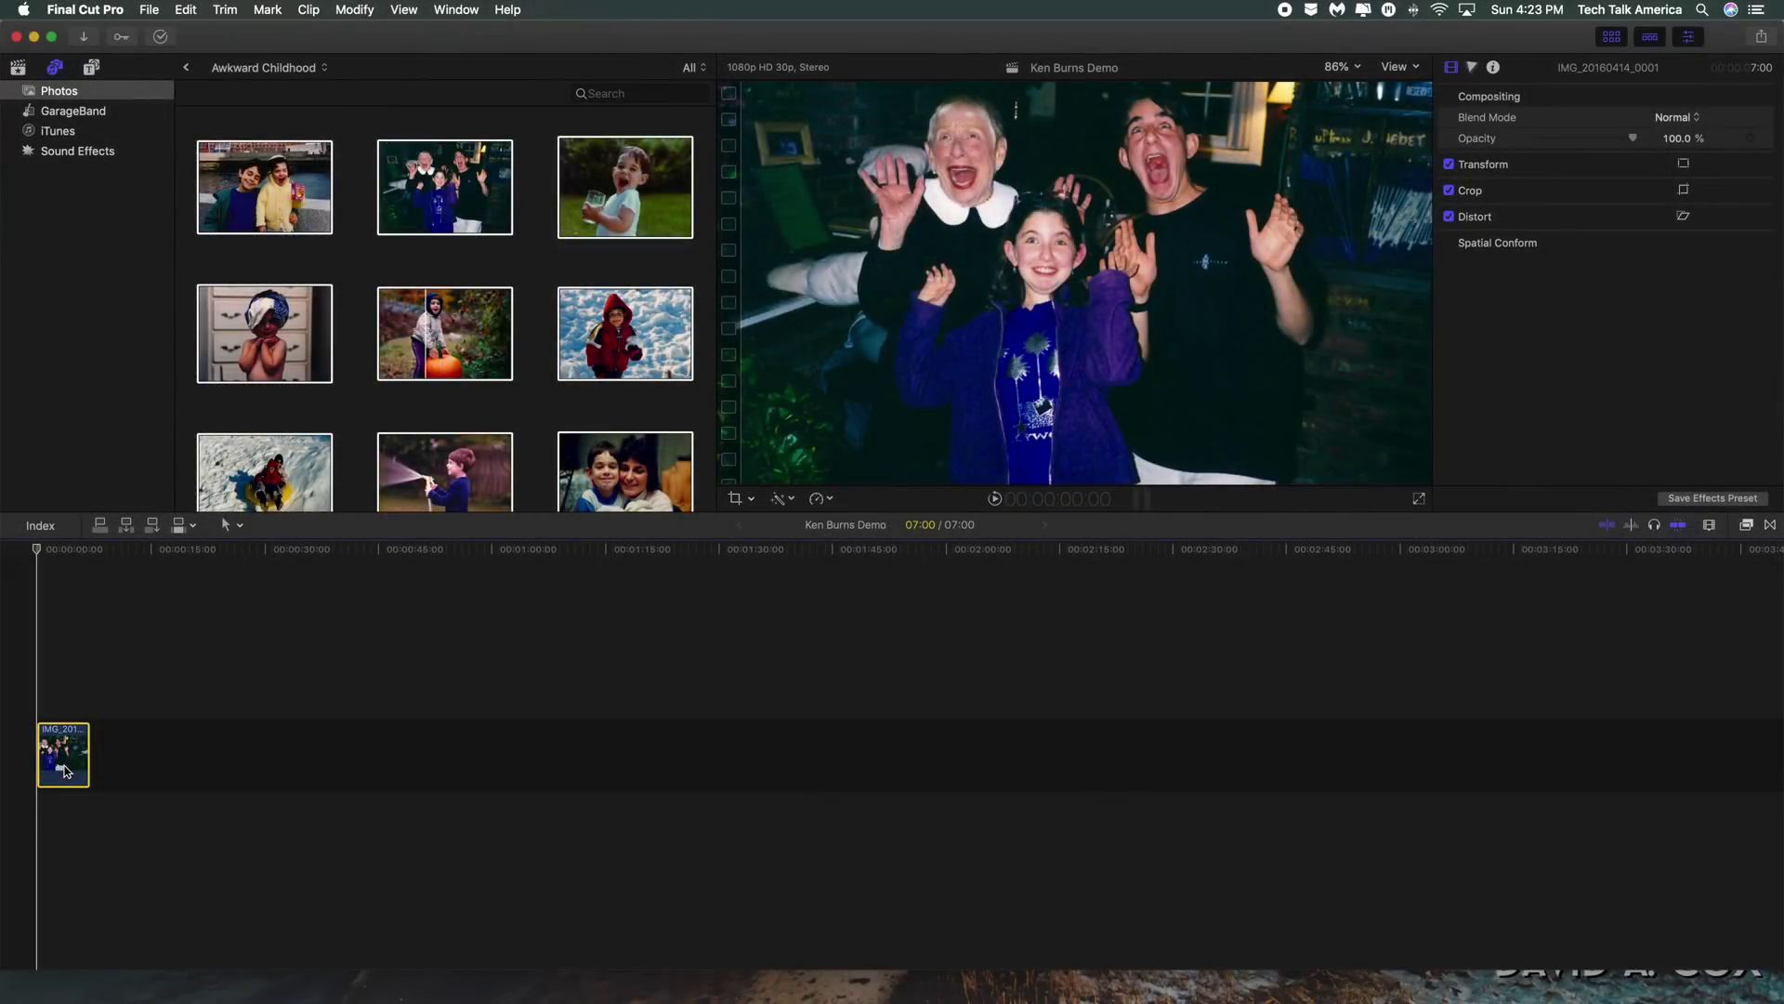
# - Add a second copy of the zooming clip, play it through, and select its end edge
pyautogui.hotkey('alt', 'f')
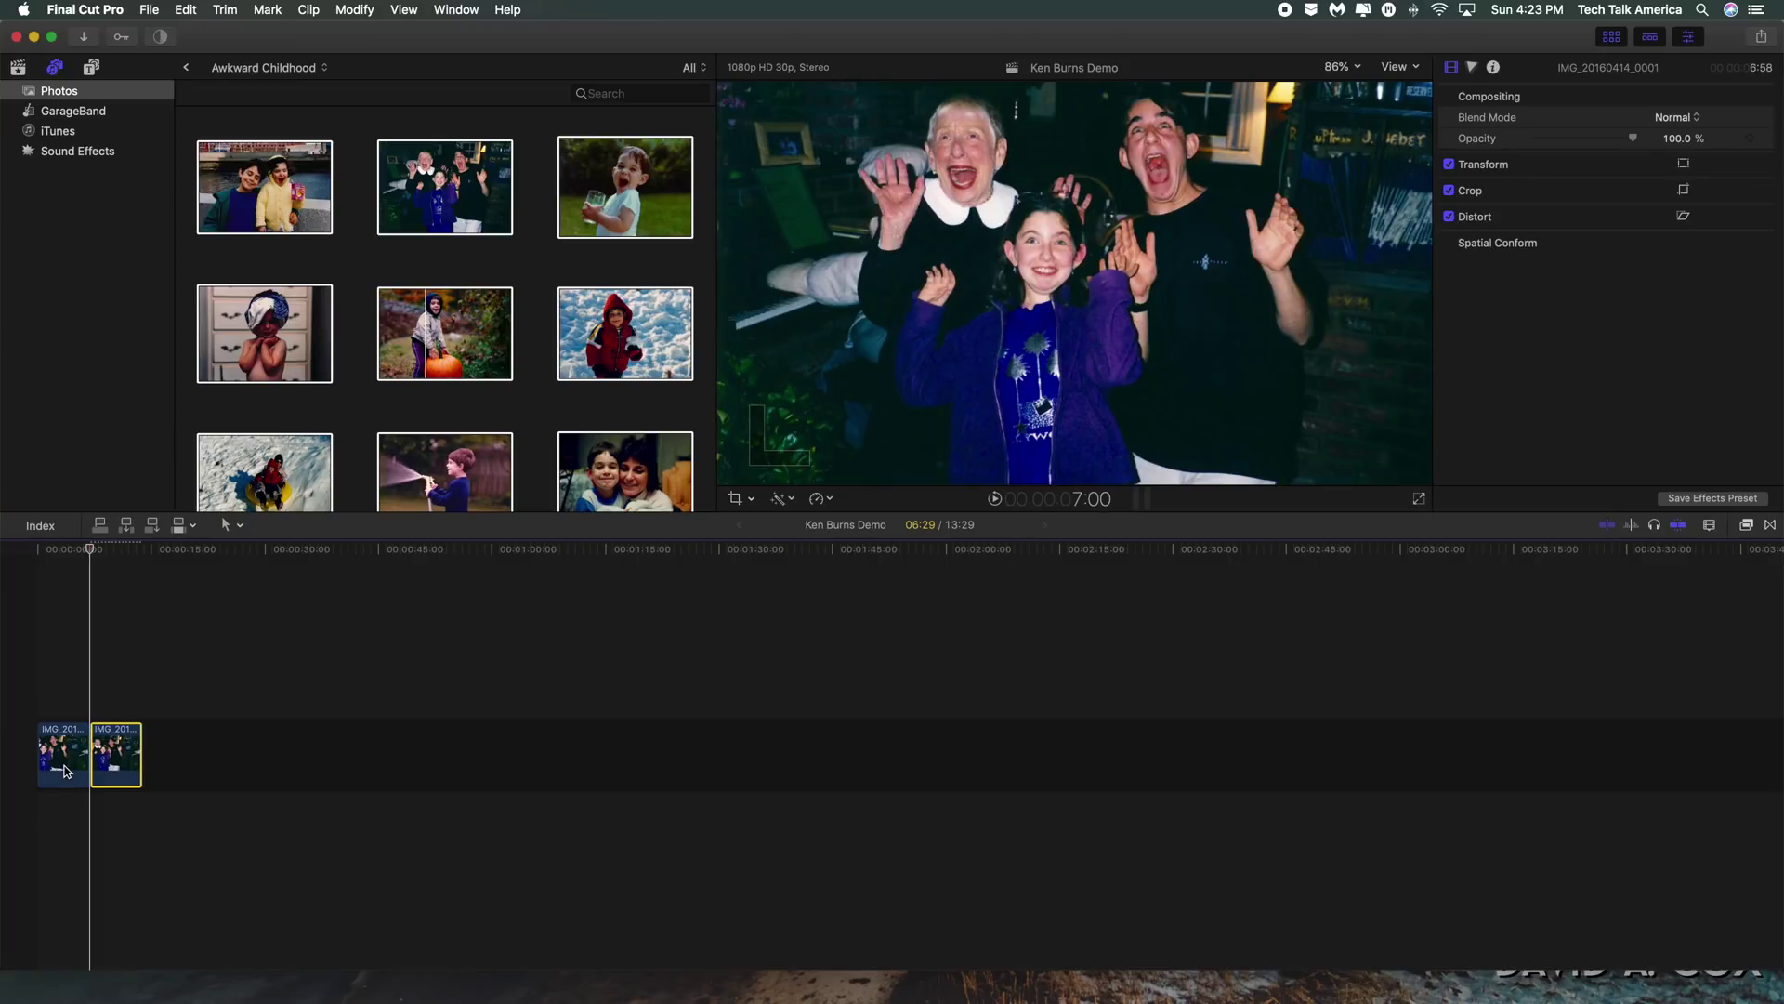
pyautogui.click(78, 765)
pyautogui.press('space')
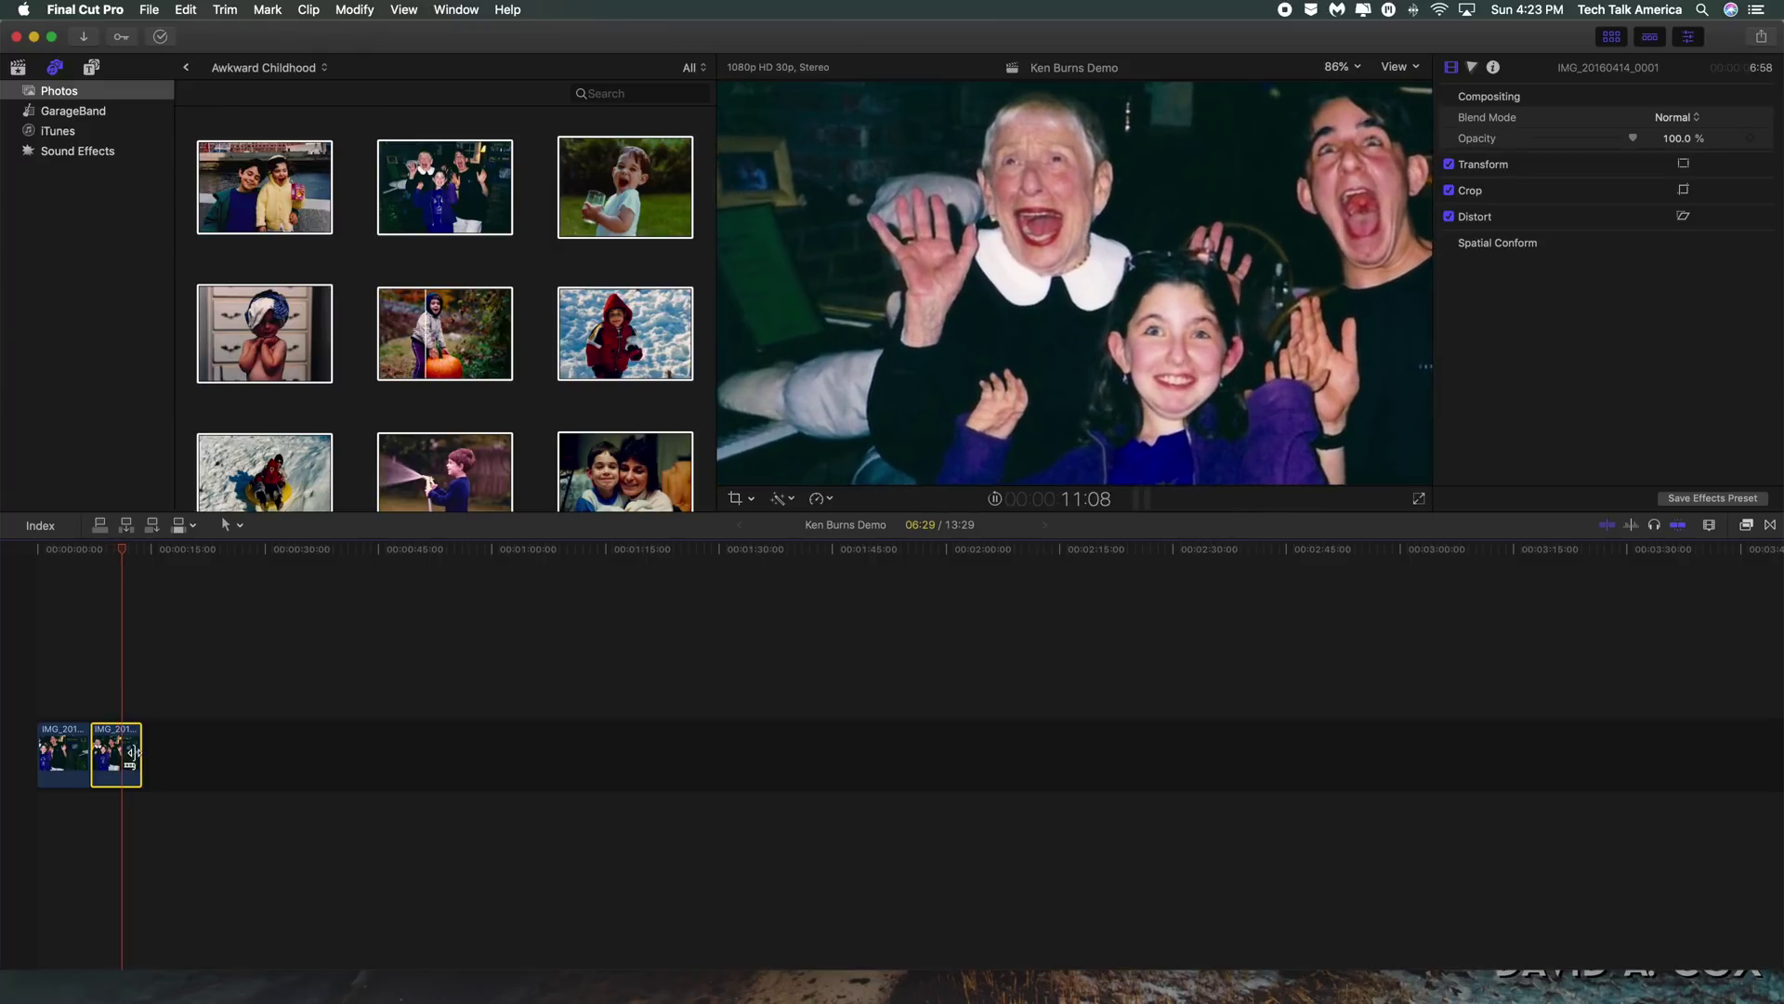
pyautogui.press('space')
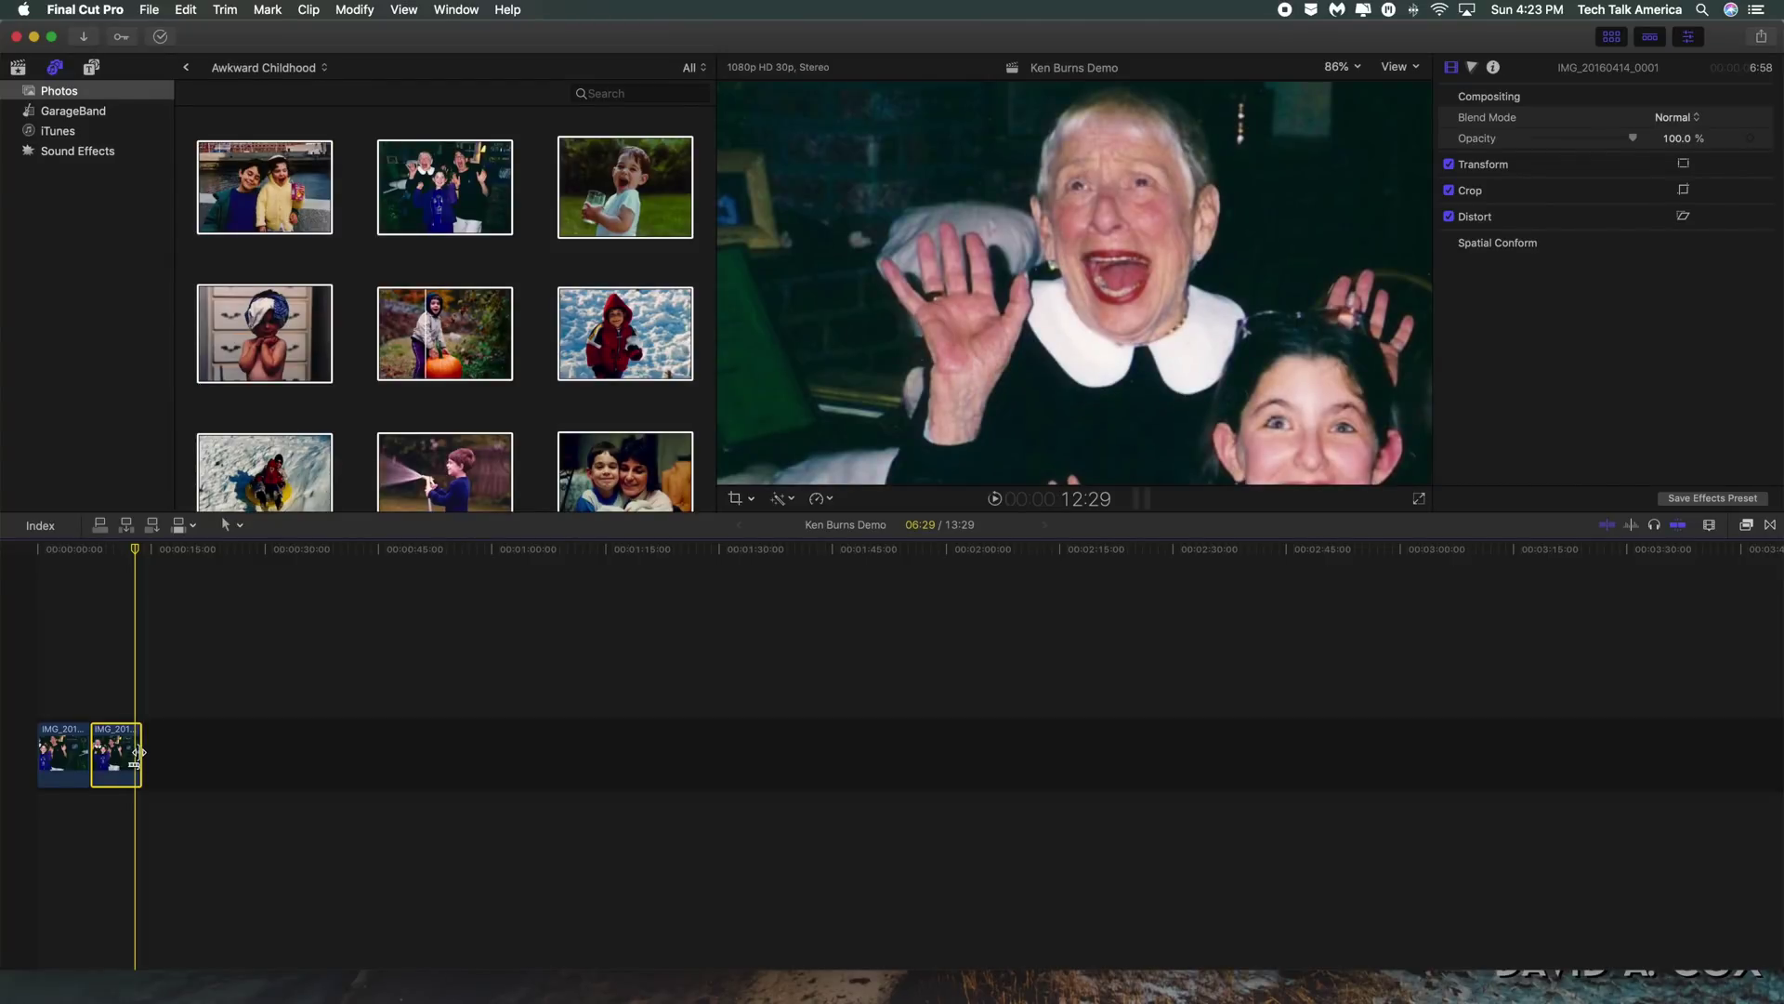
pyautogui.click(135, 753)
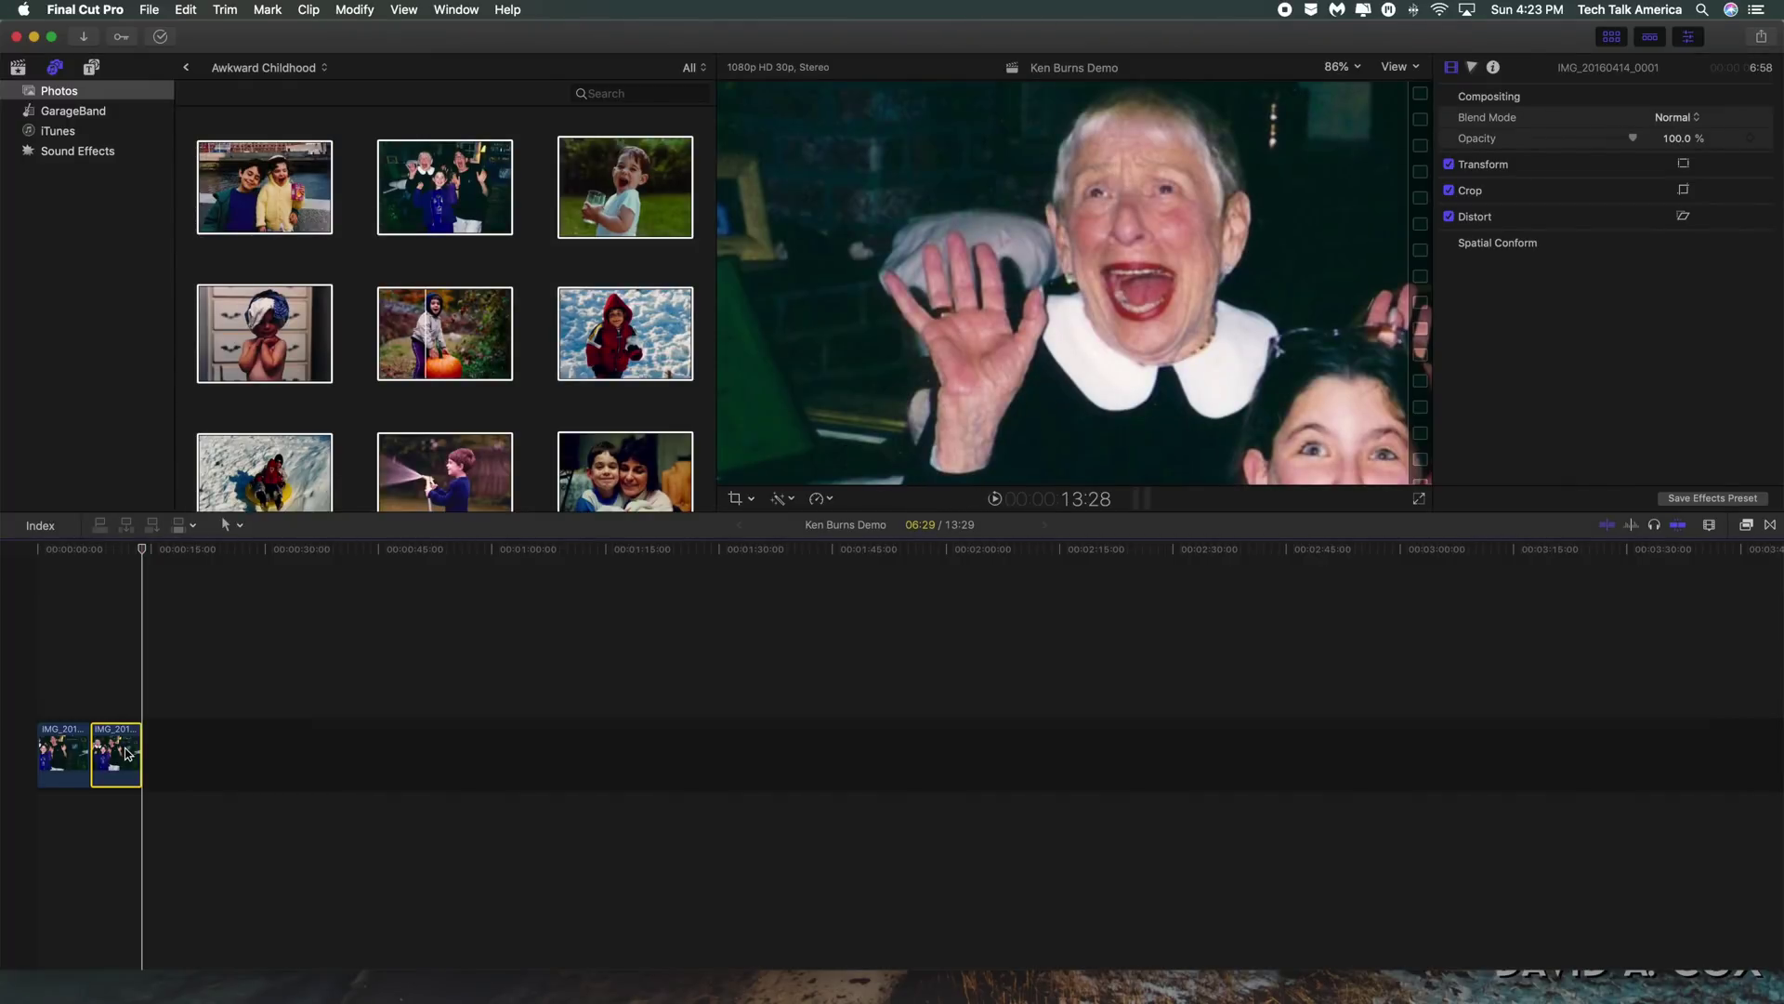
# - Add a freeze frame of the zoomed-in grandmother, then append another copy of the group photo clip
pyautogui.hotkey('alt', 'f')
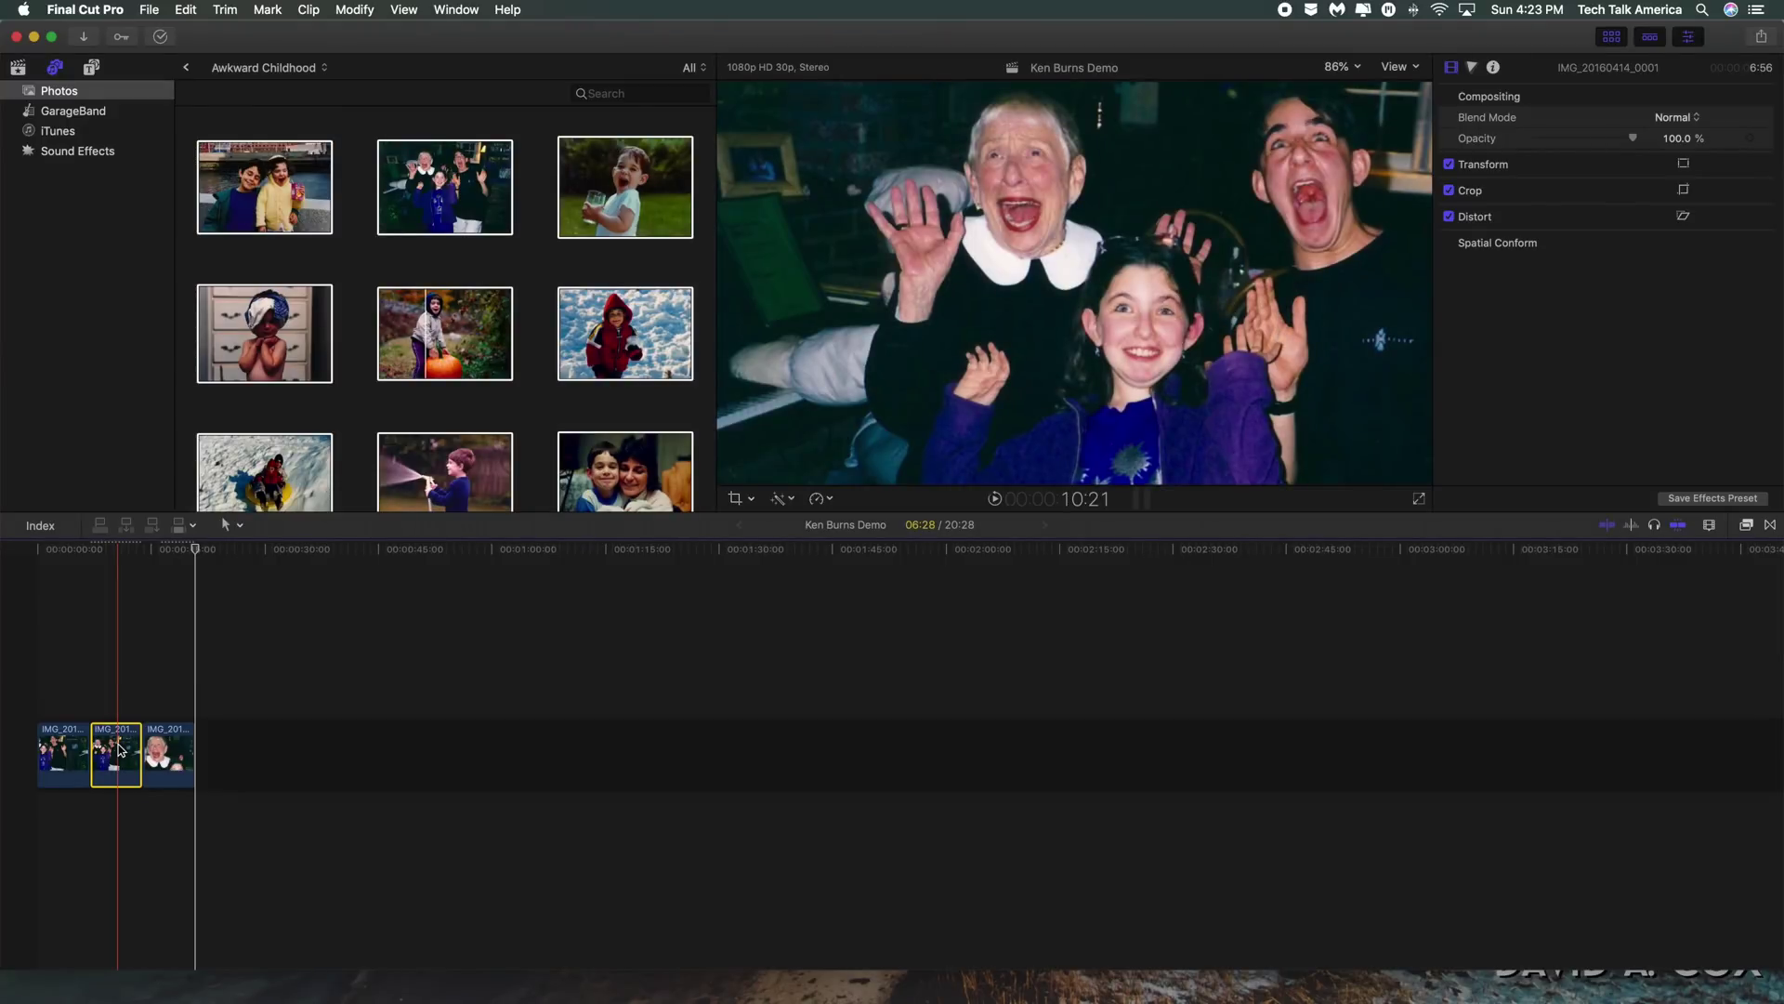
pyautogui.click(158, 749)
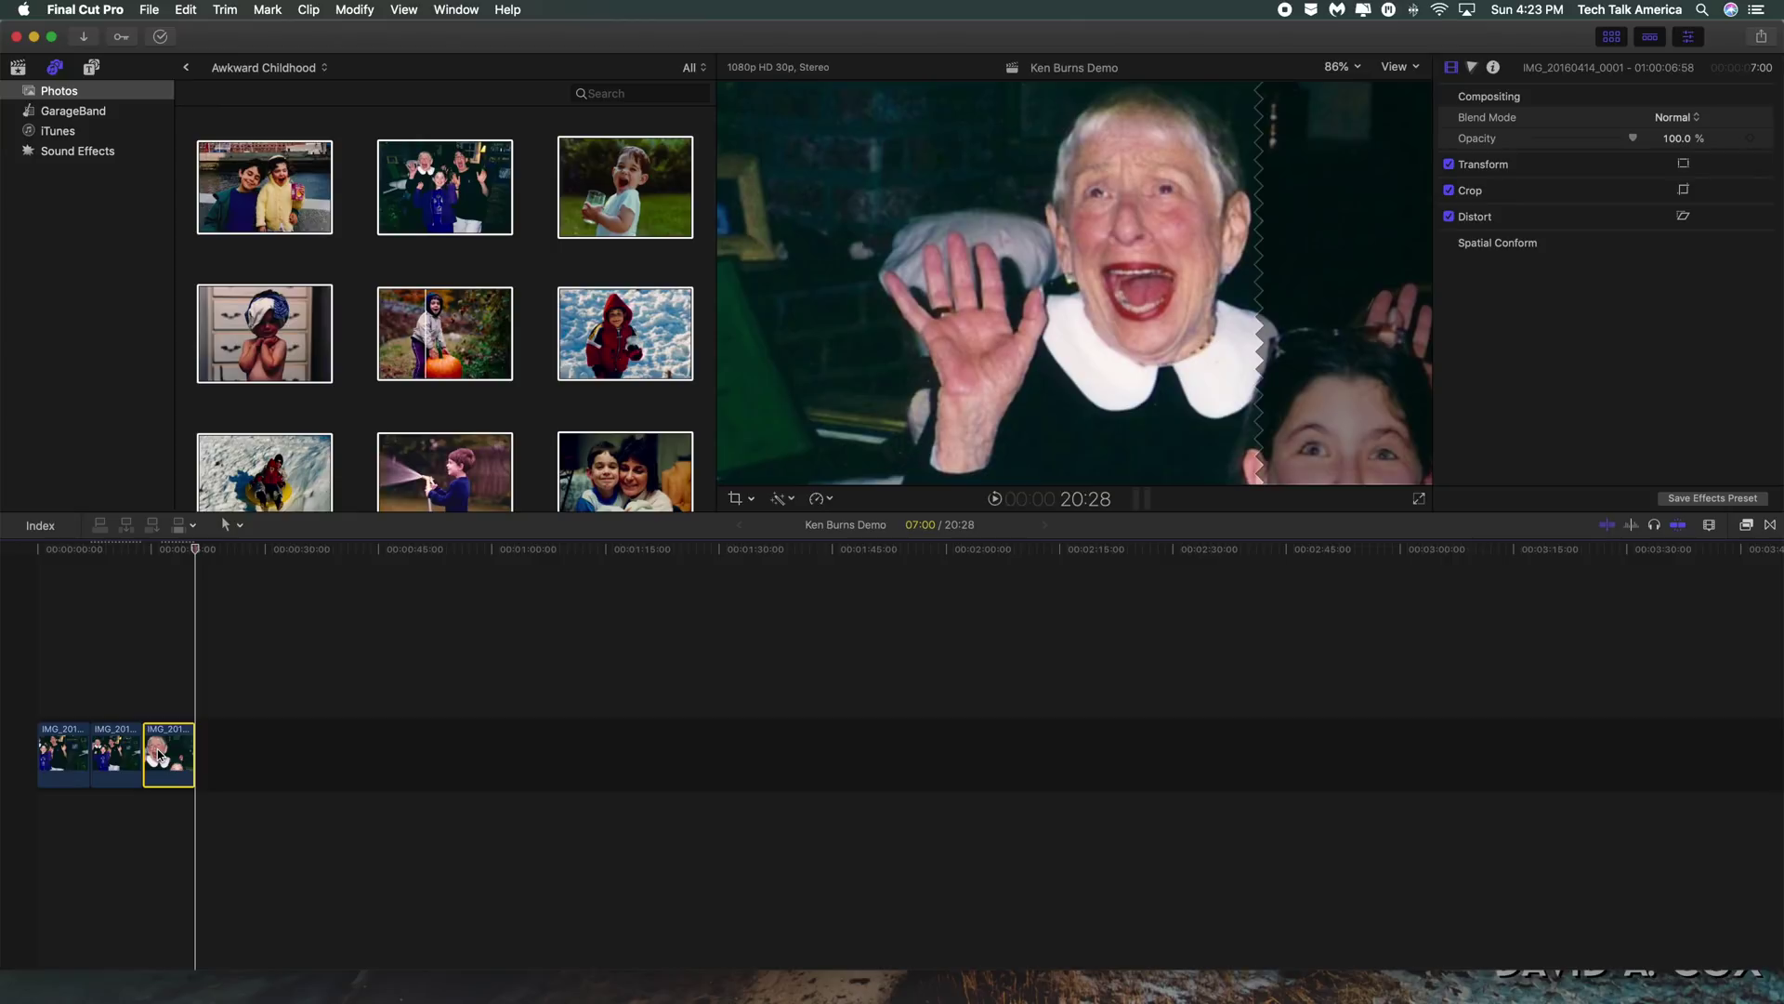
pyautogui.press('super+shift+a')
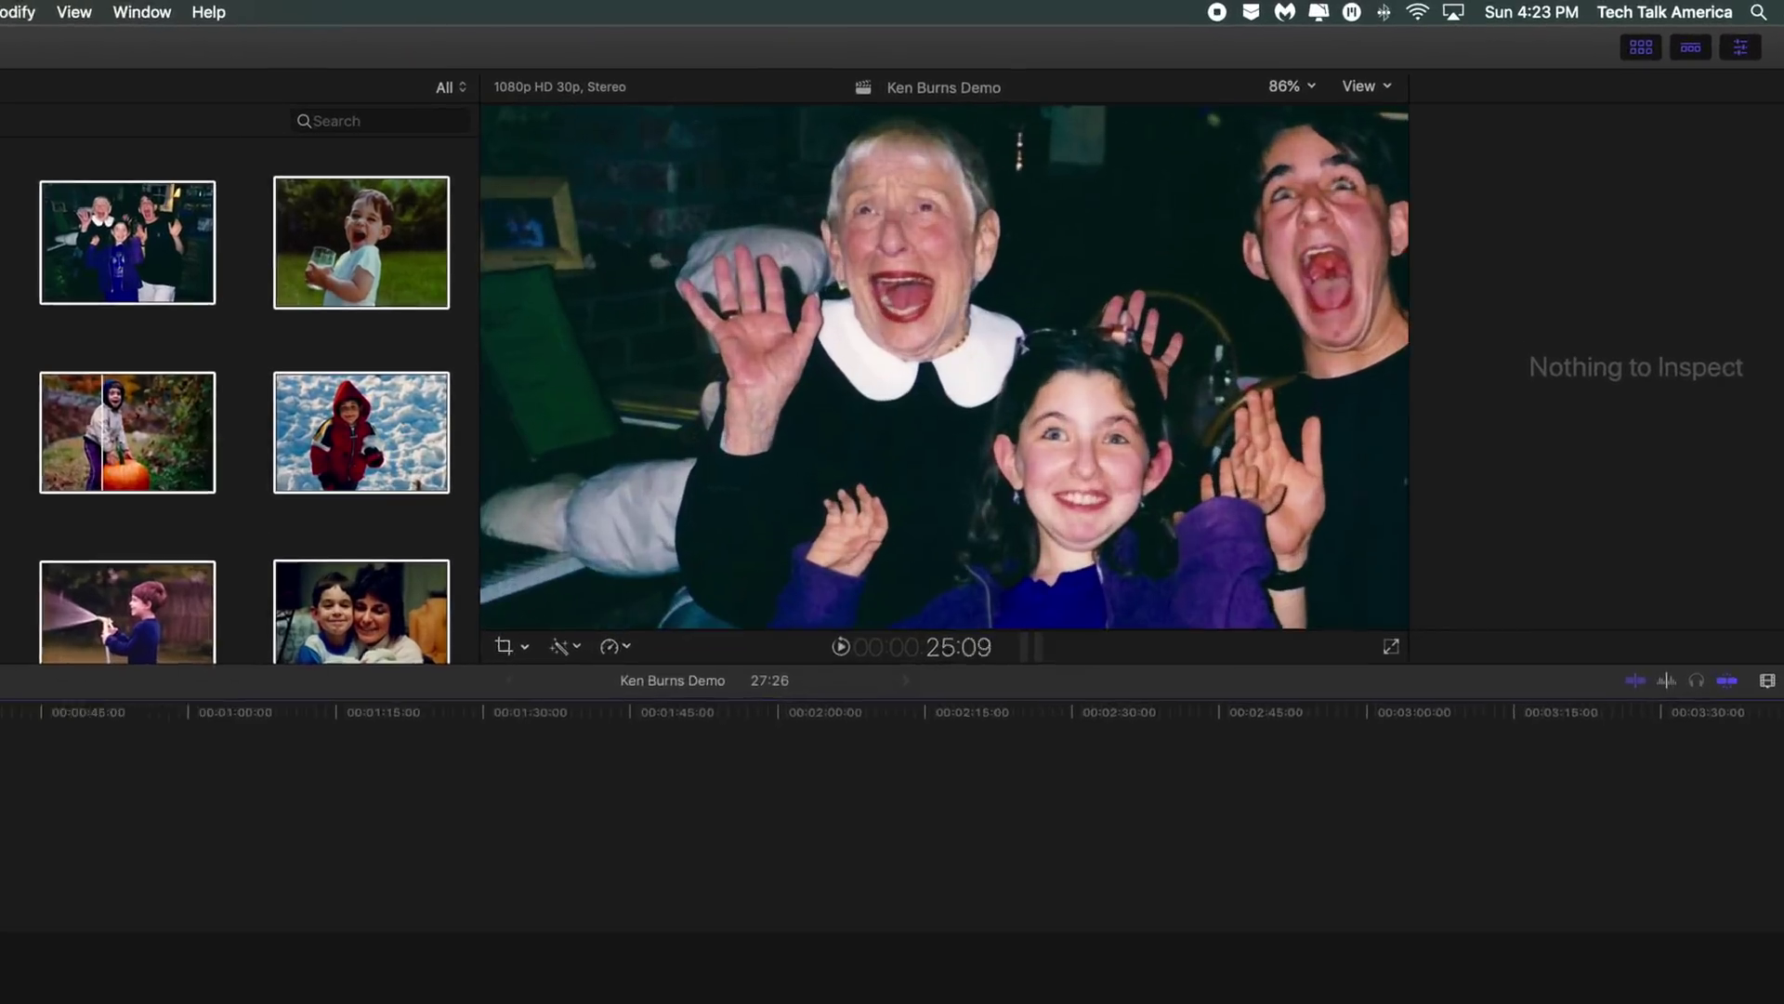
# - Make the fourth clip's Ken Burns move pan from the grandmother's face to a tight frame on the girl's face
pyautogui.click(179, 853)
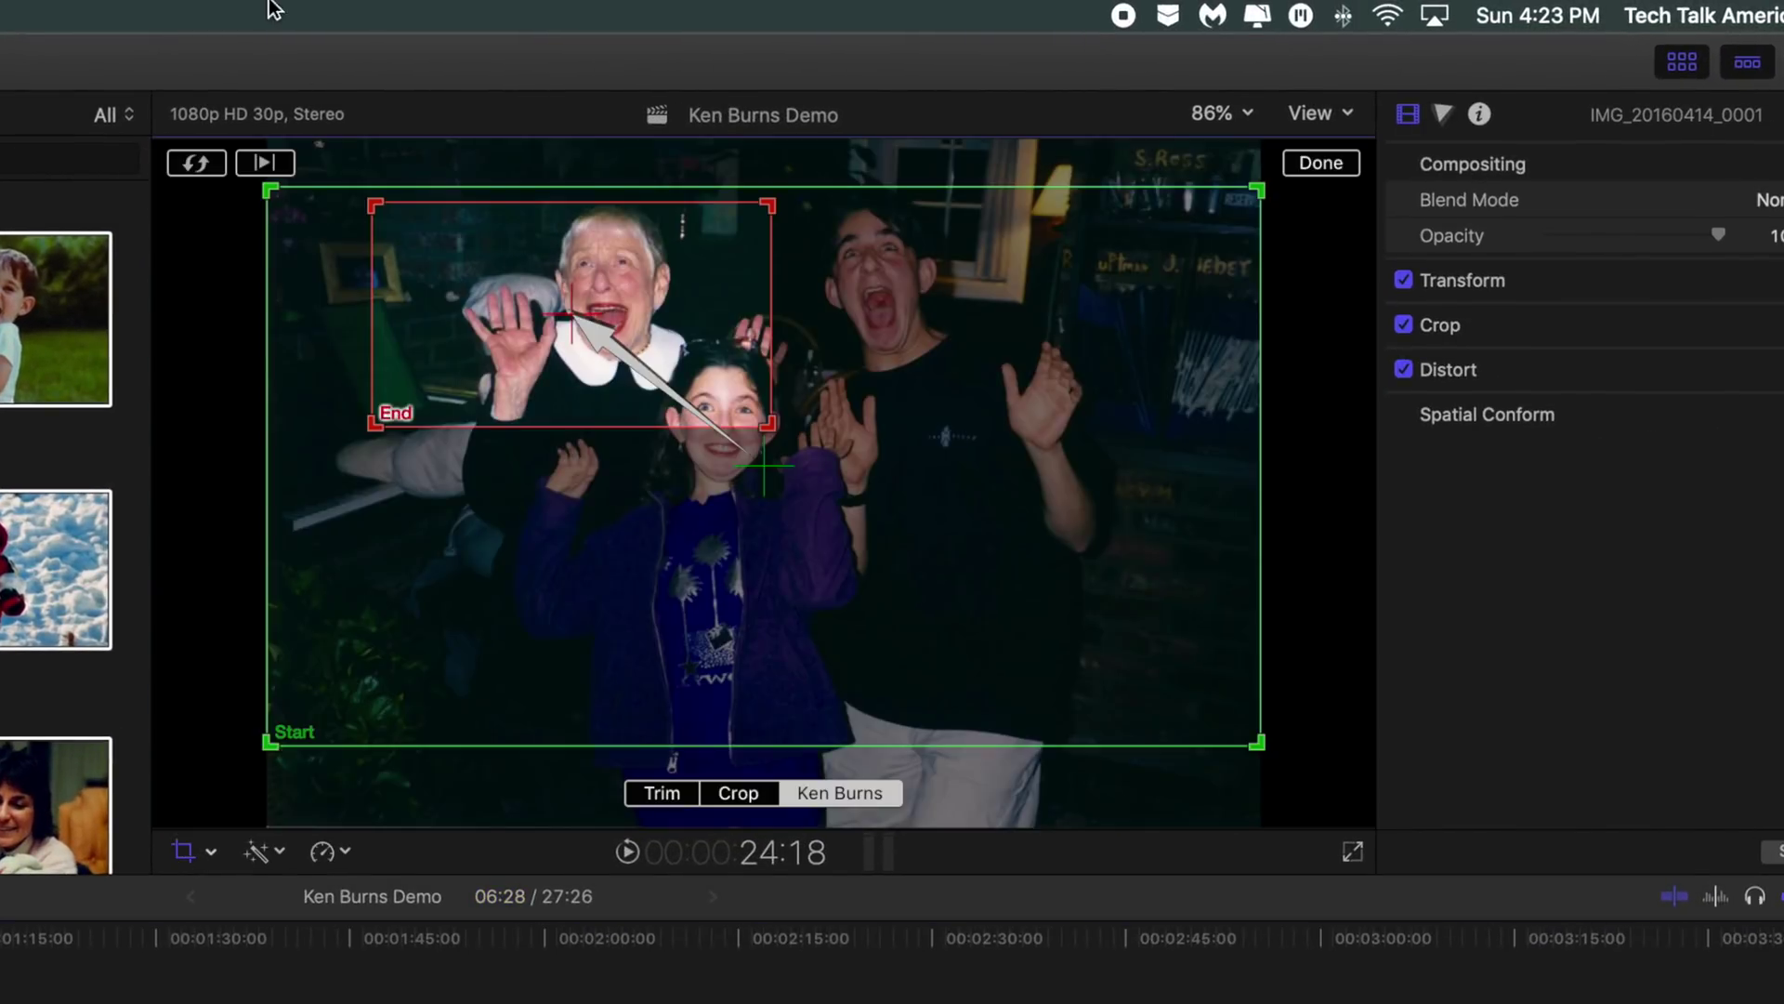
pyautogui.click(197, 166)
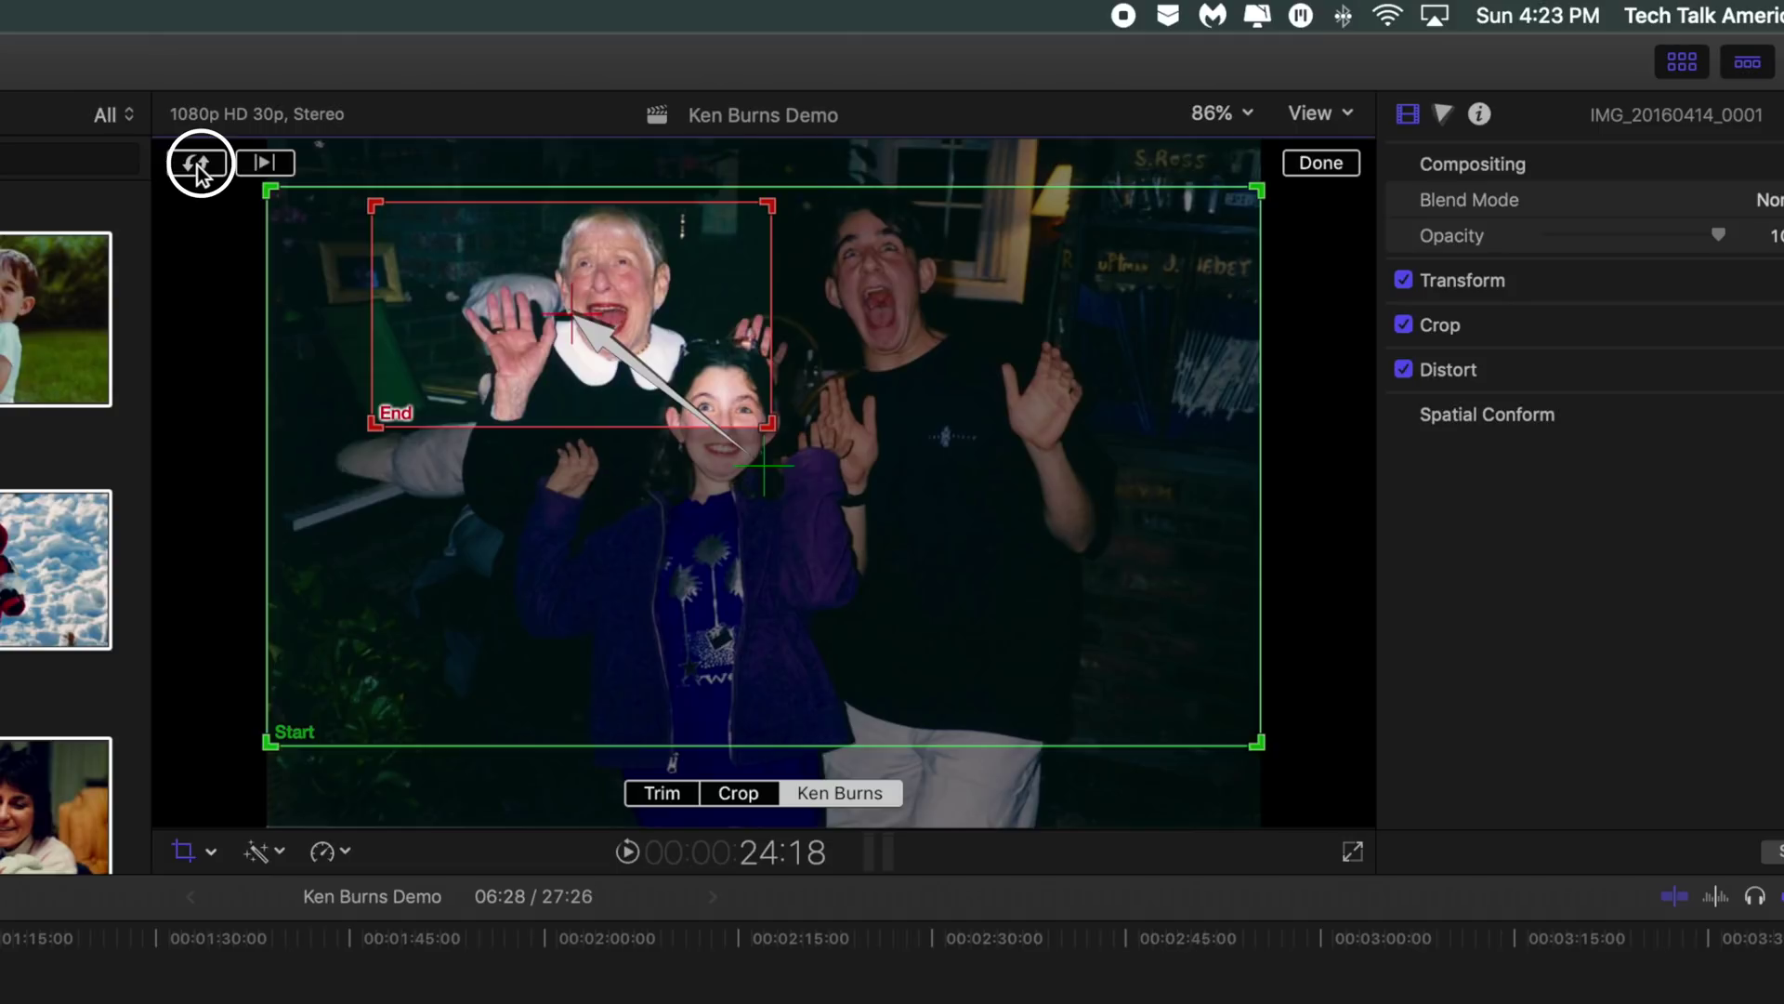
pyautogui.click(196, 166)
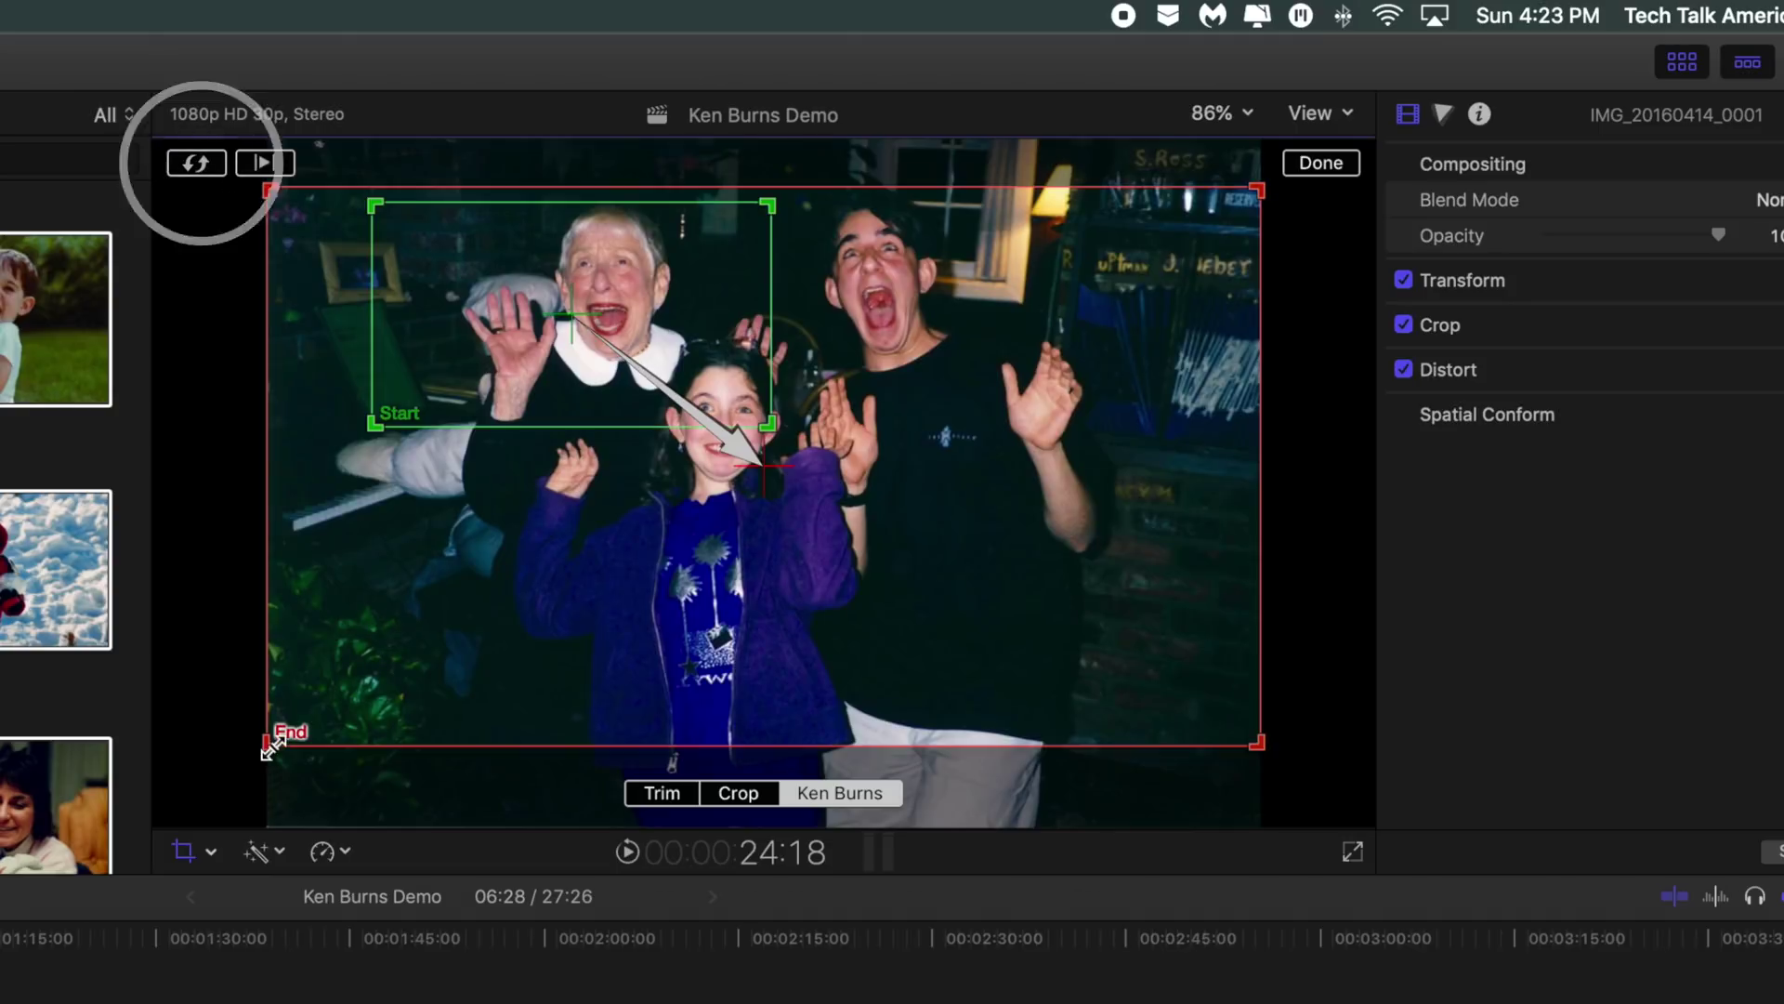
pyautogui.moveTo(270, 740)
pyautogui.mouseDown()
pyautogui.moveTo(816, 511)
pyautogui.moveTo(967, 419)
pyautogui.mouseUp()
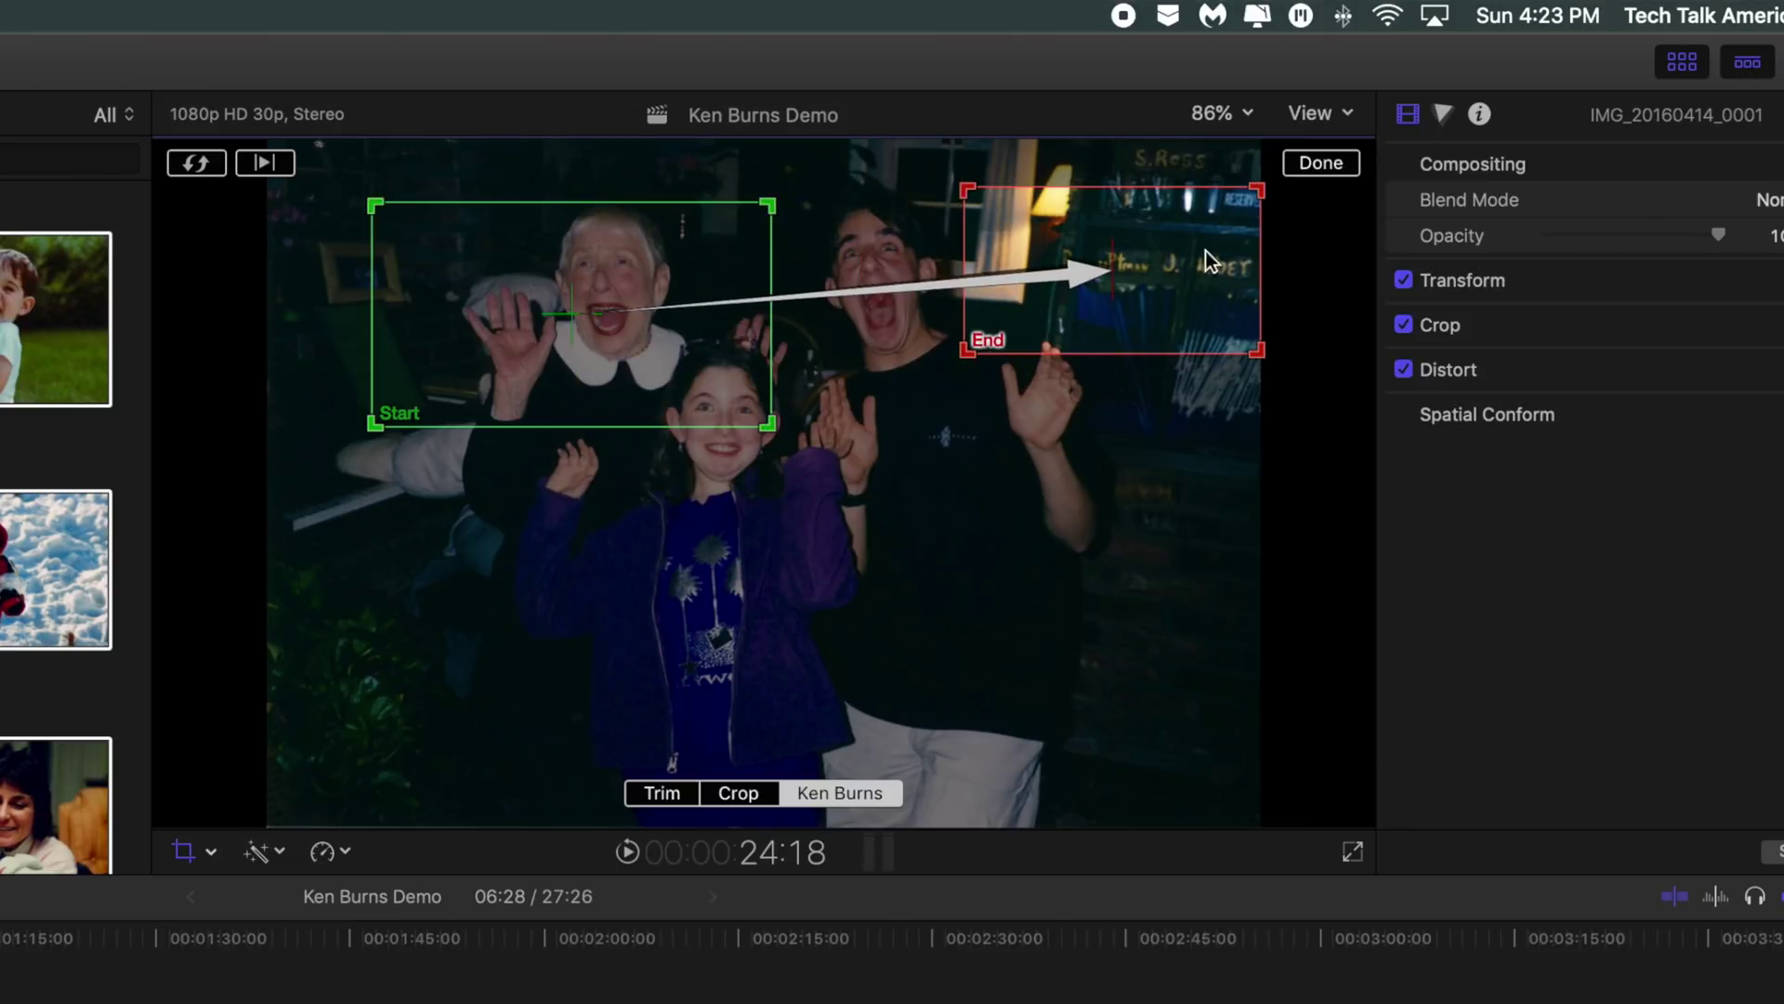
pyautogui.moveTo(1206, 251)
pyautogui.mouseDown()
pyautogui.moveTo(821, 392)
pyautogui.moveTo(829, 402)
pyautogui.mouseUp()
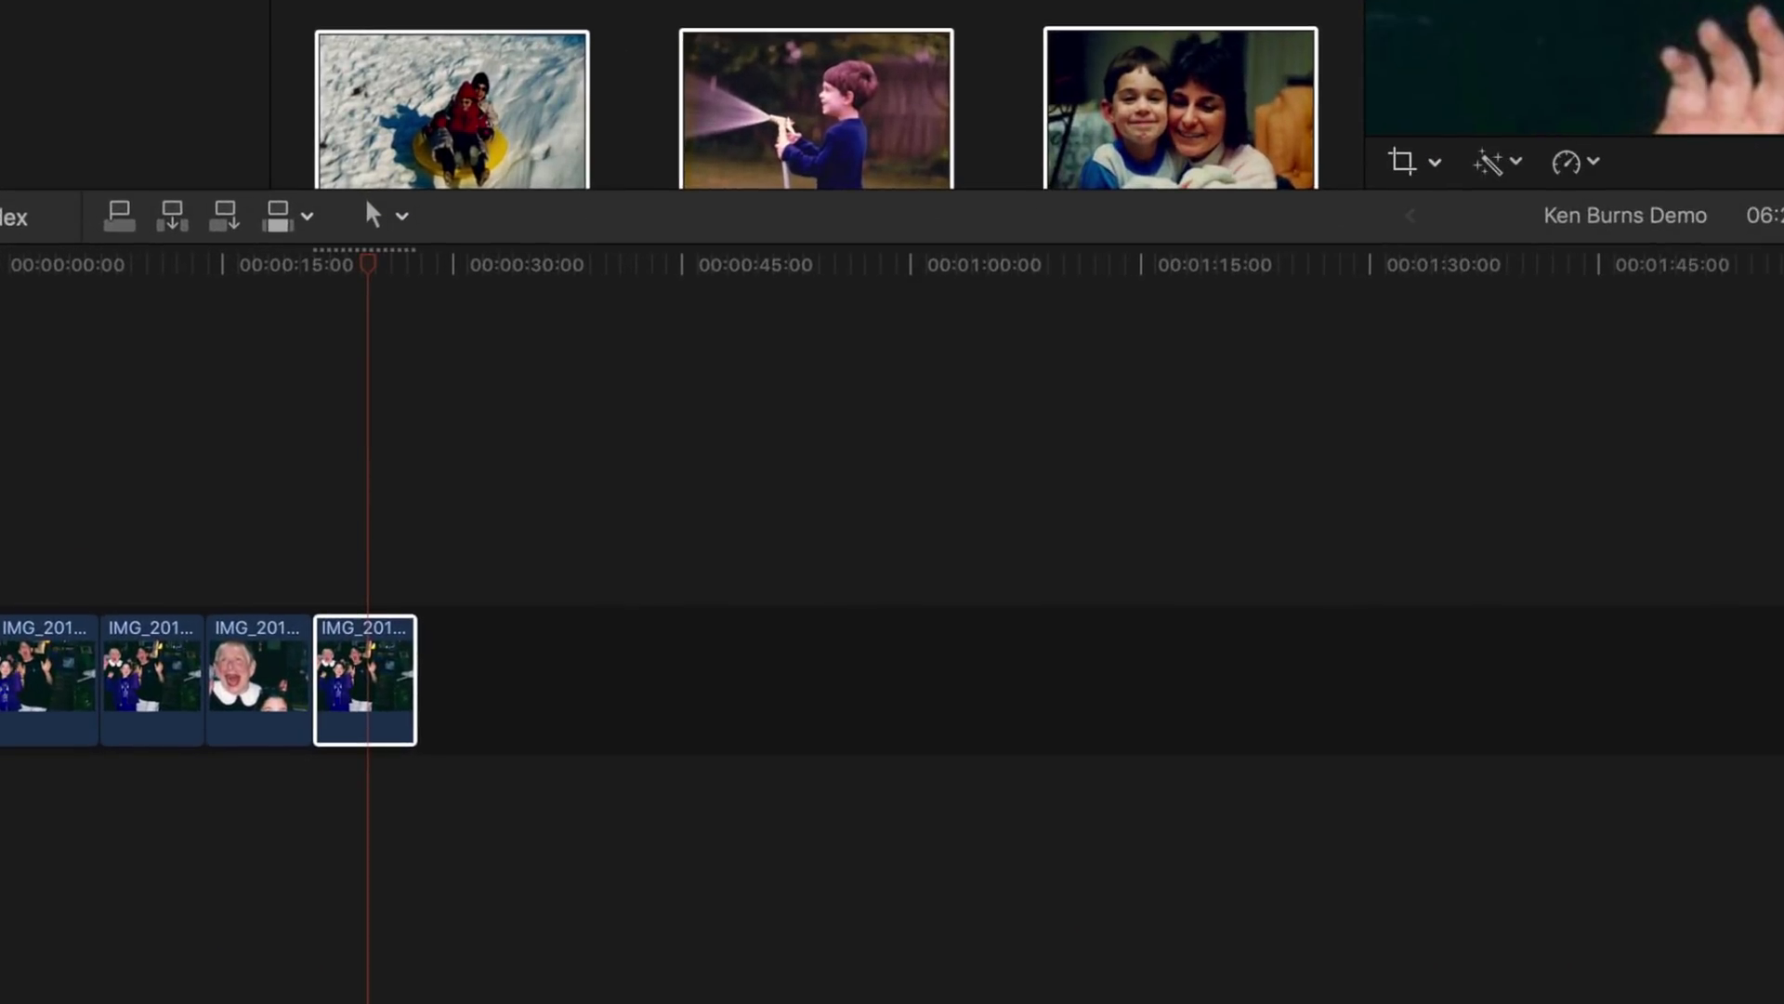
# - Append a fifth copy of the group photo at the end of the timeline
pyautogui.click(828, 311)
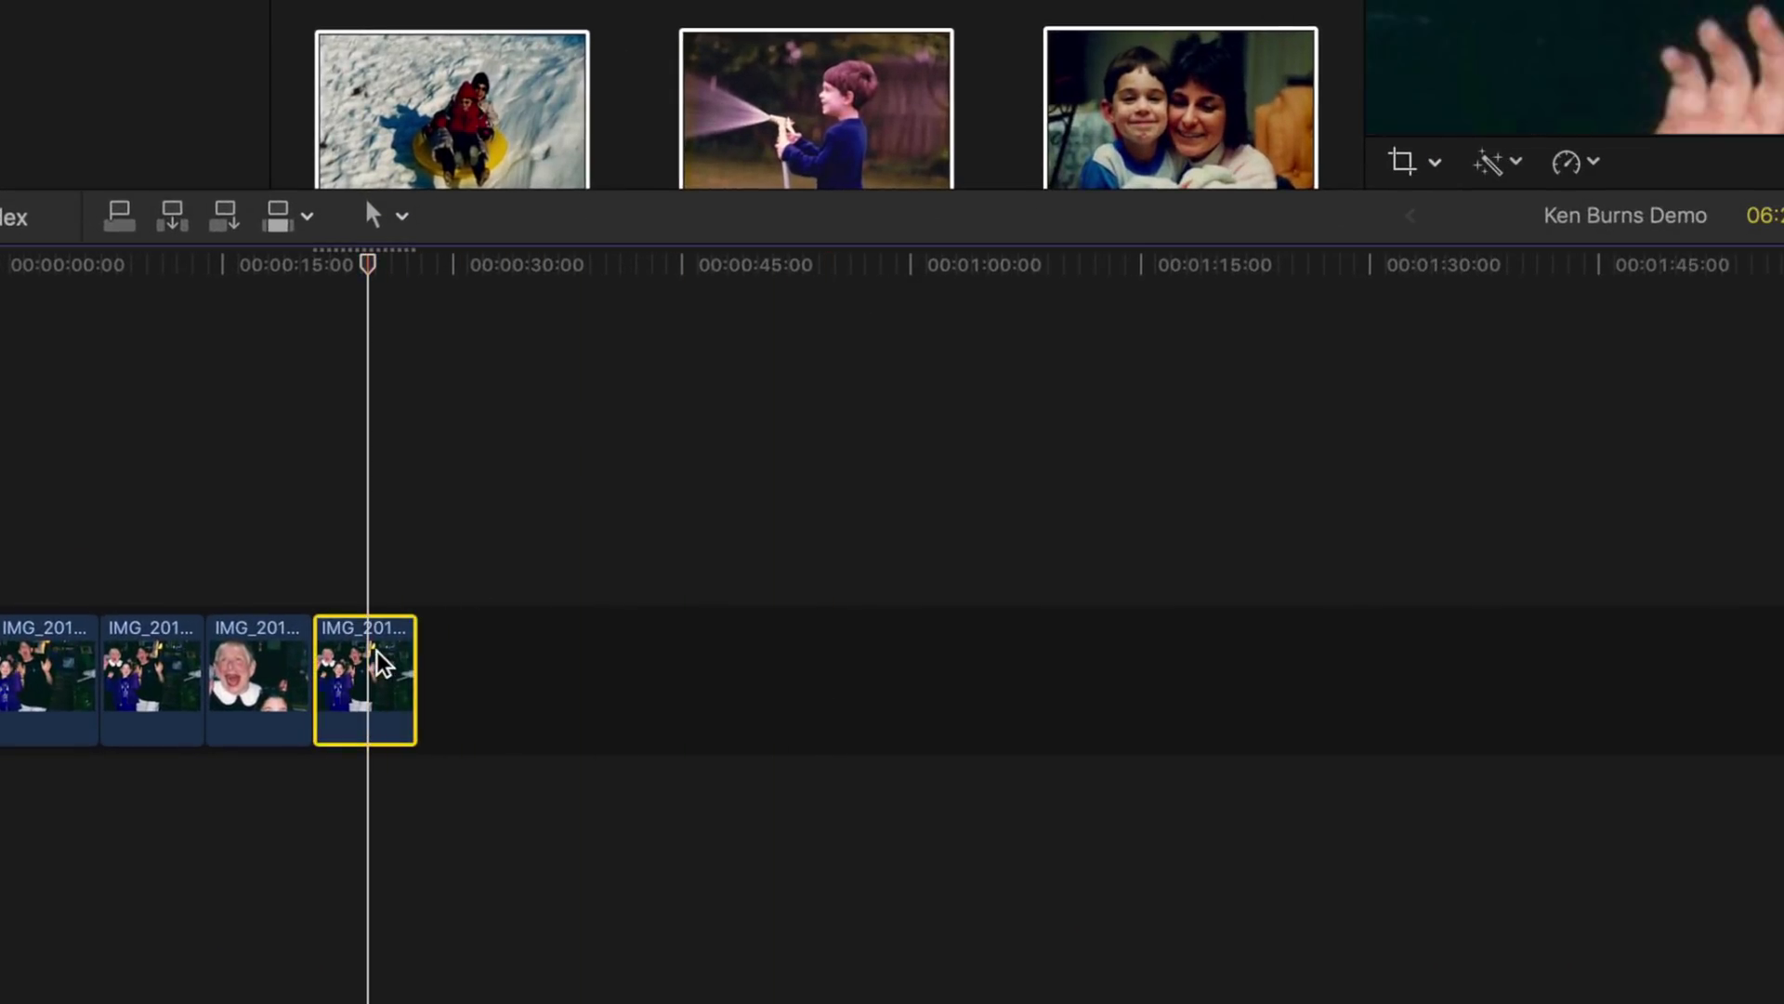
pyautogui.press('End')
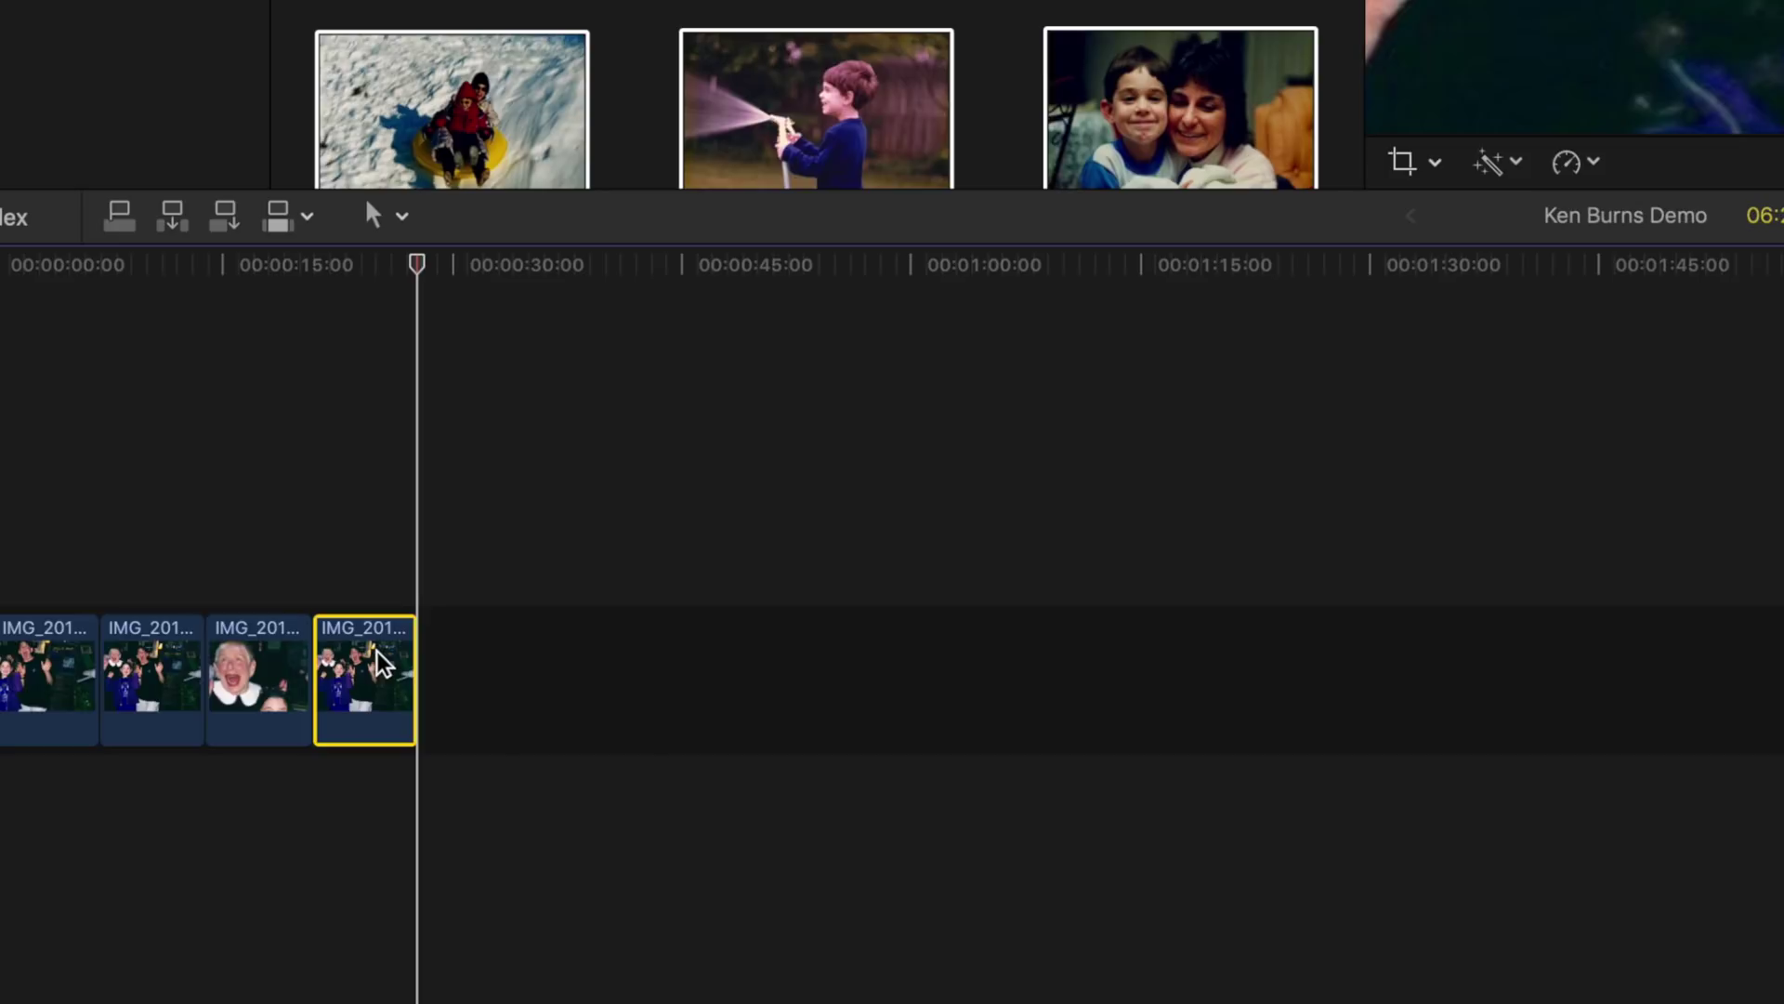
pyautogui.press('e')
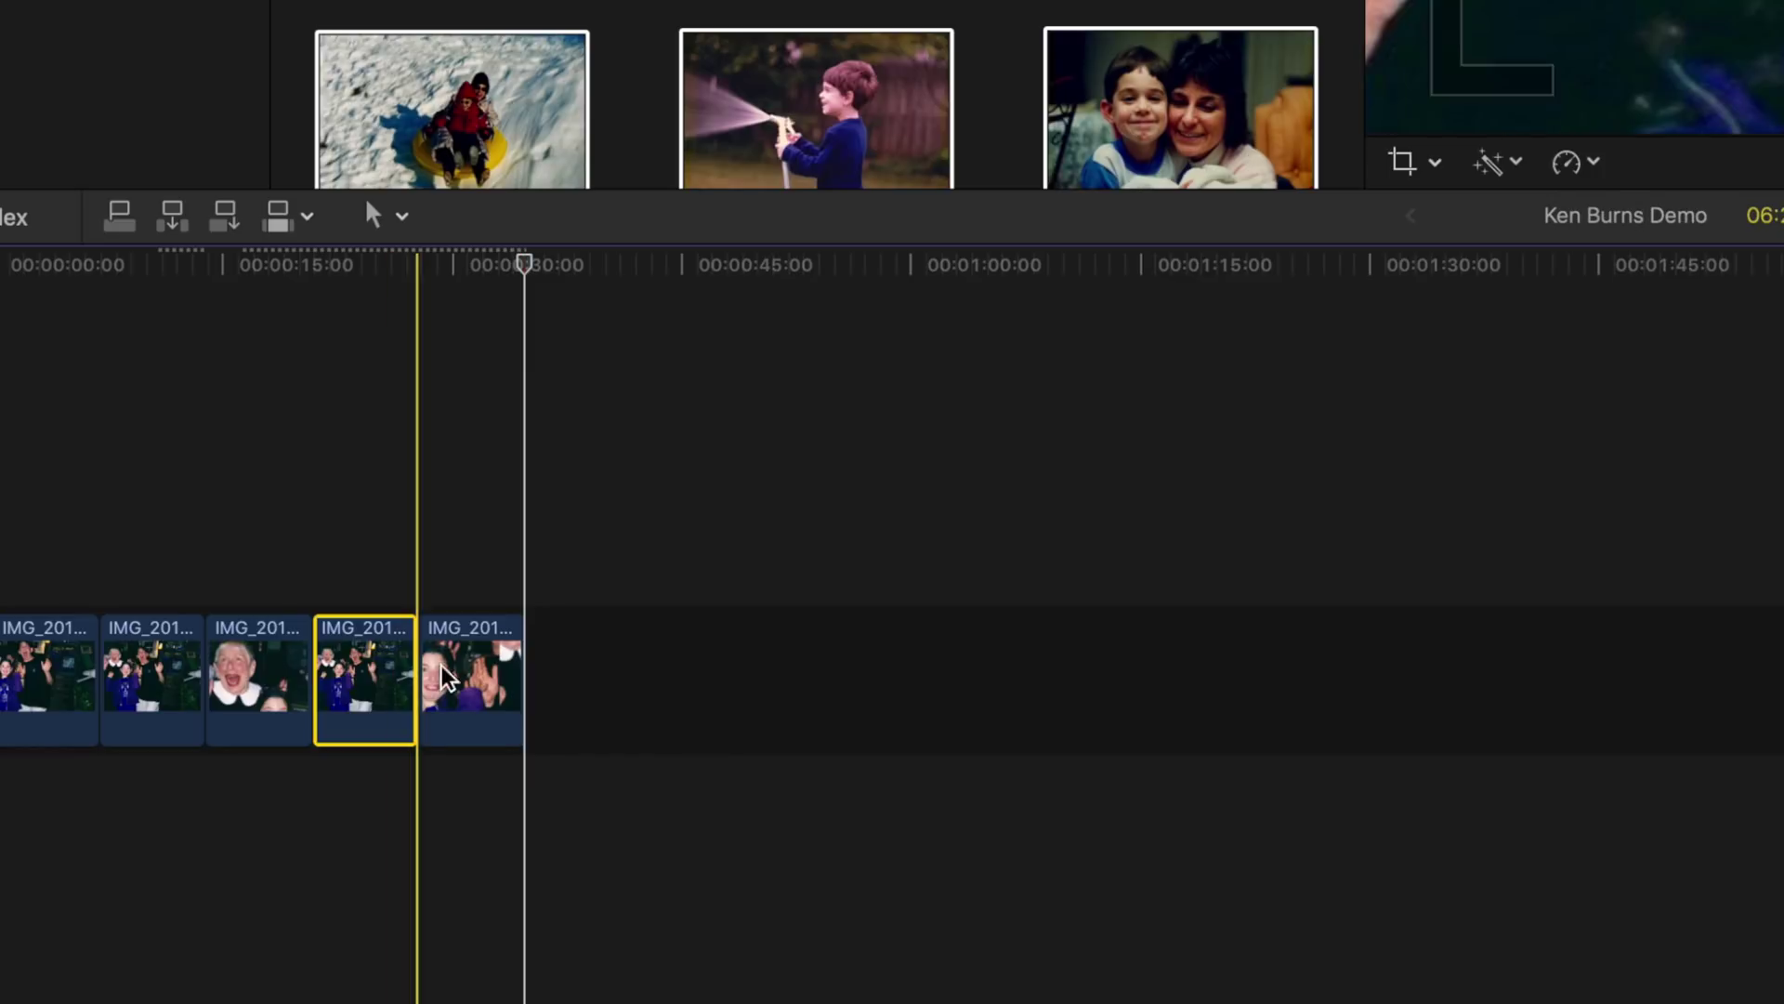
# - Swap the Ken Burns start/end framings and move the end framing onto the boy's face
pyautogui.click(861, 437)
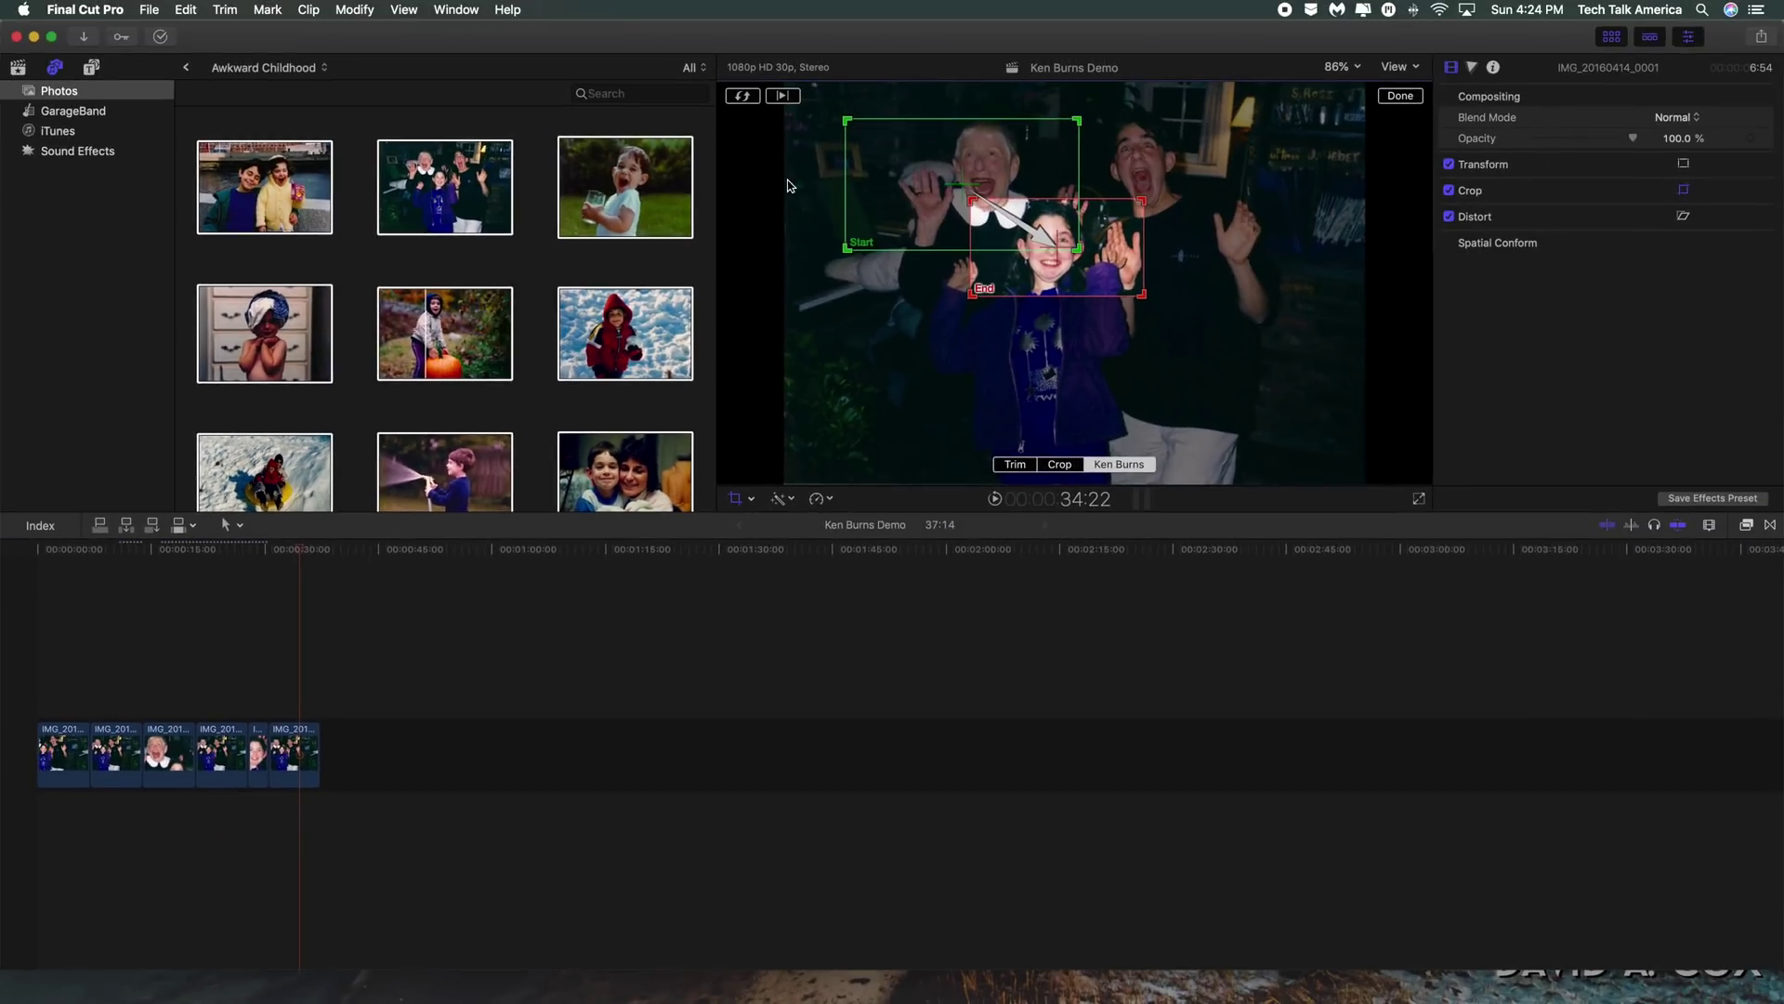
pyautogui.click(742, 96)
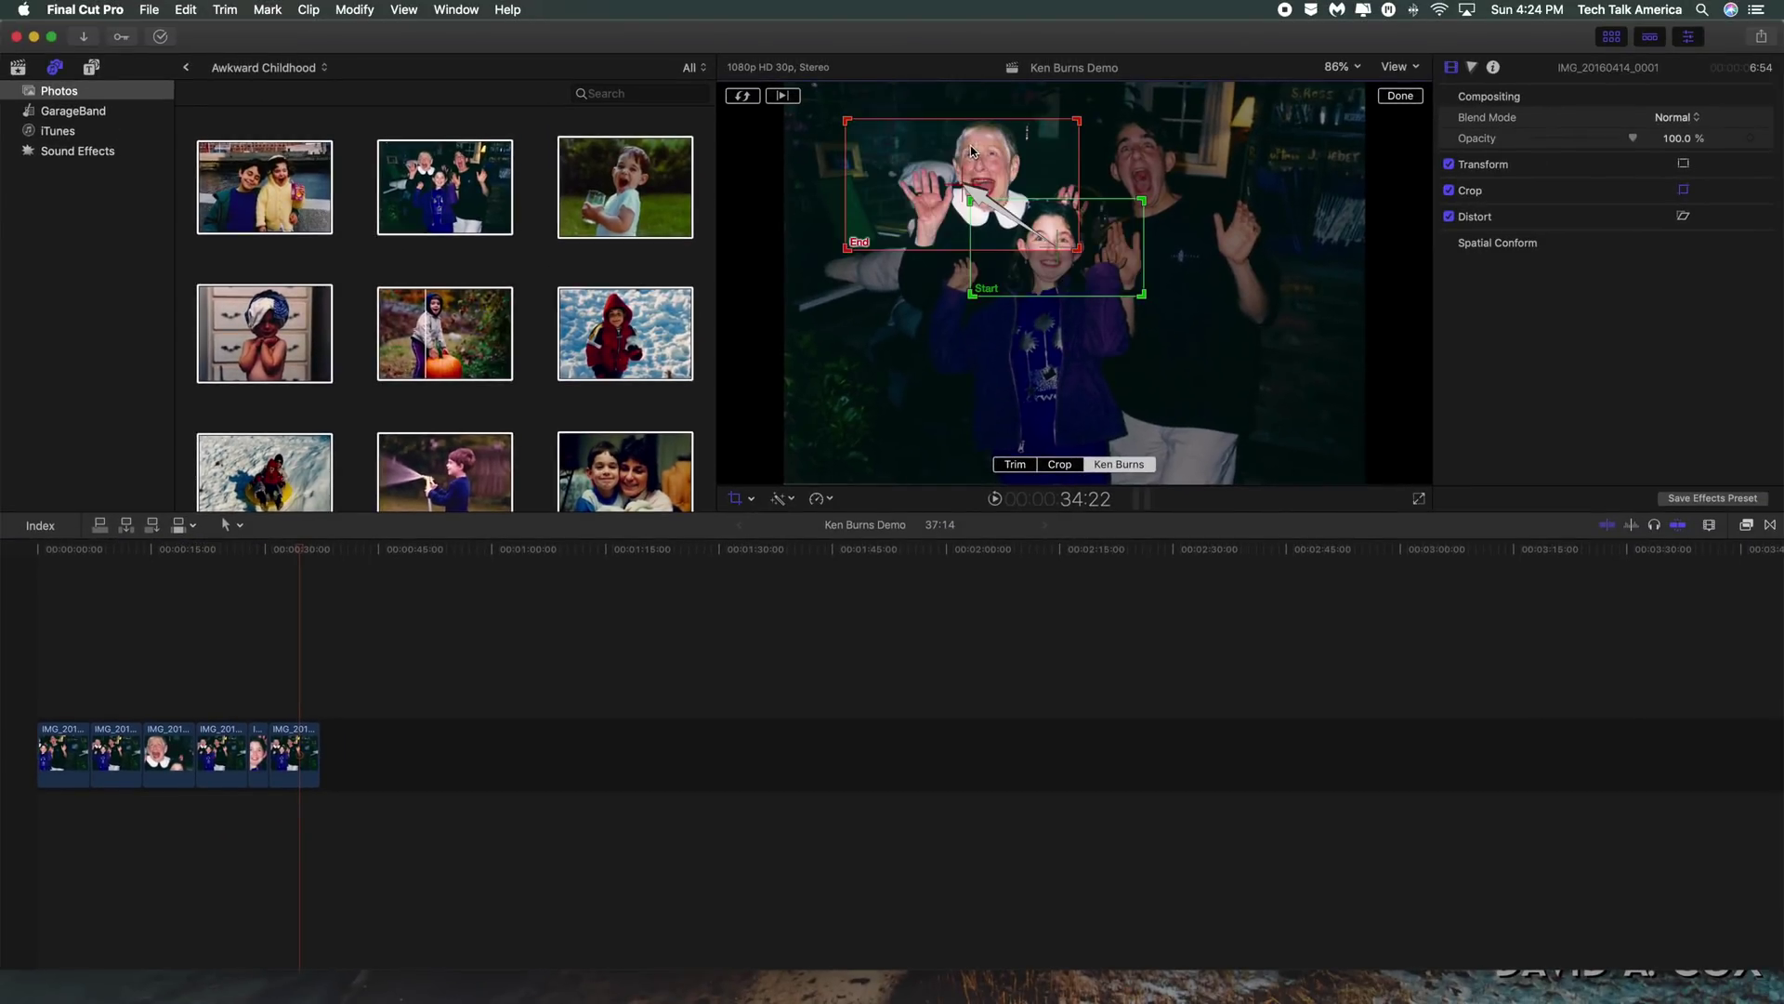
pyautogui.moveTo(961, 158); pyautogui.dragTo(1153, 147)
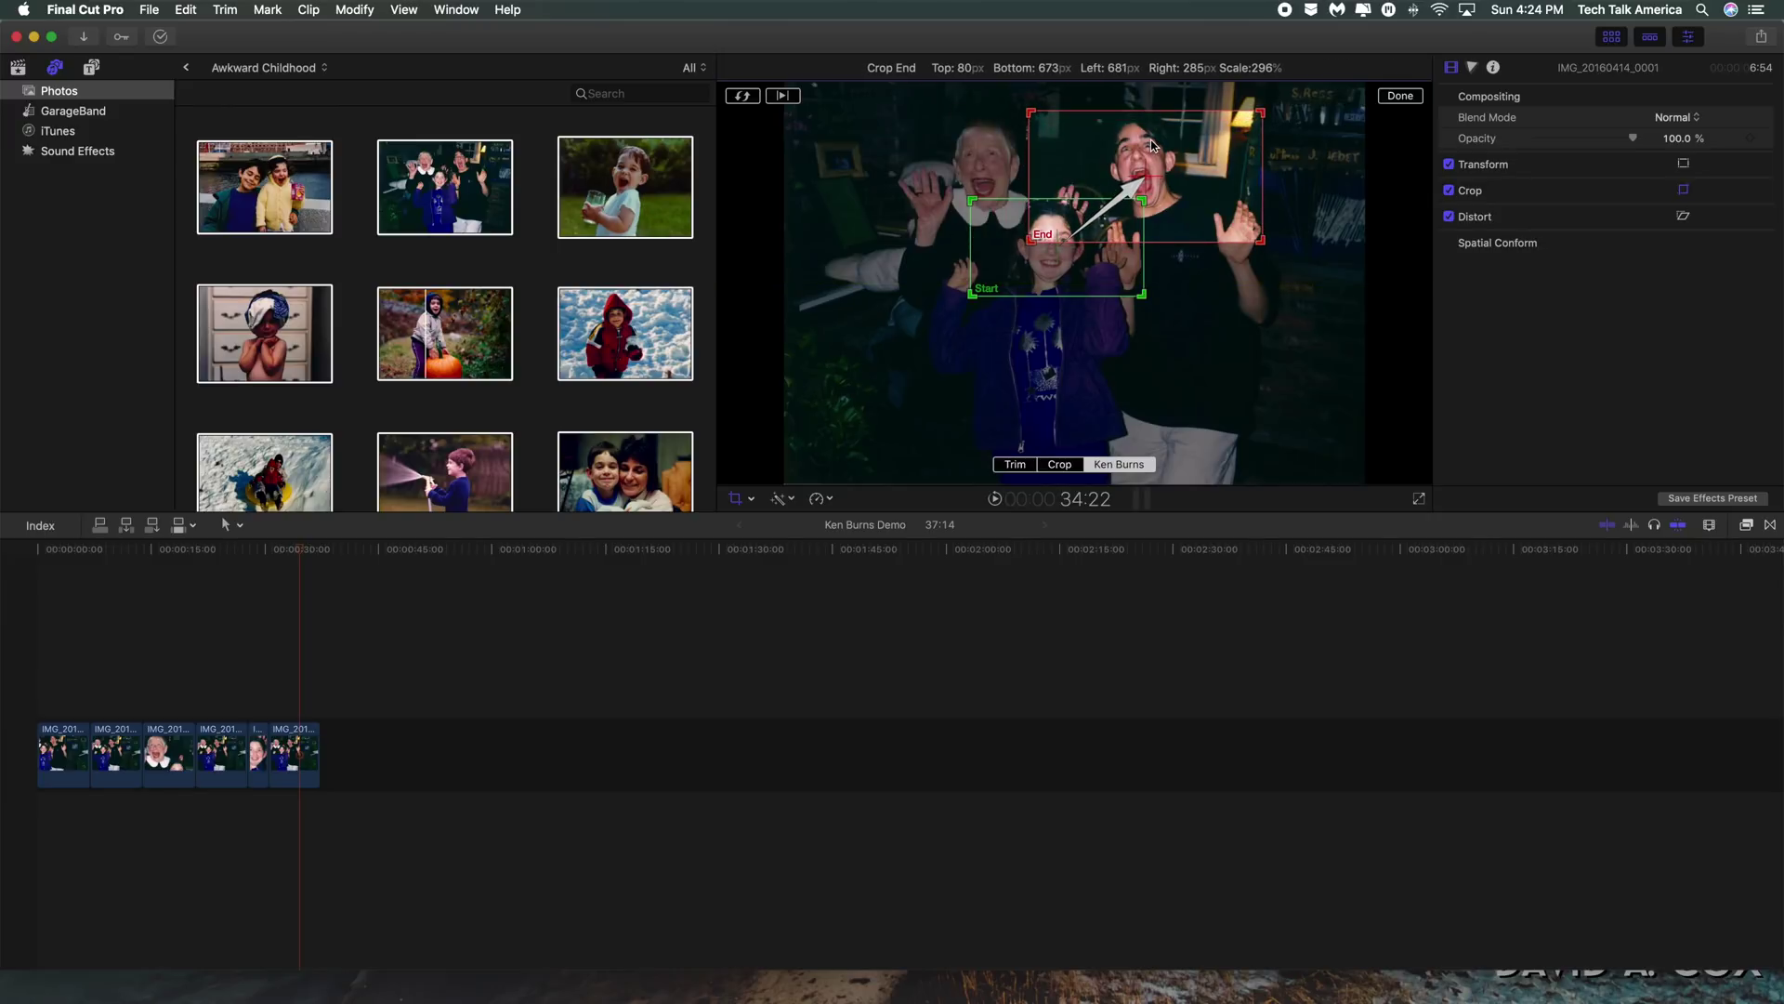
pyautogui.click(1400, 96)
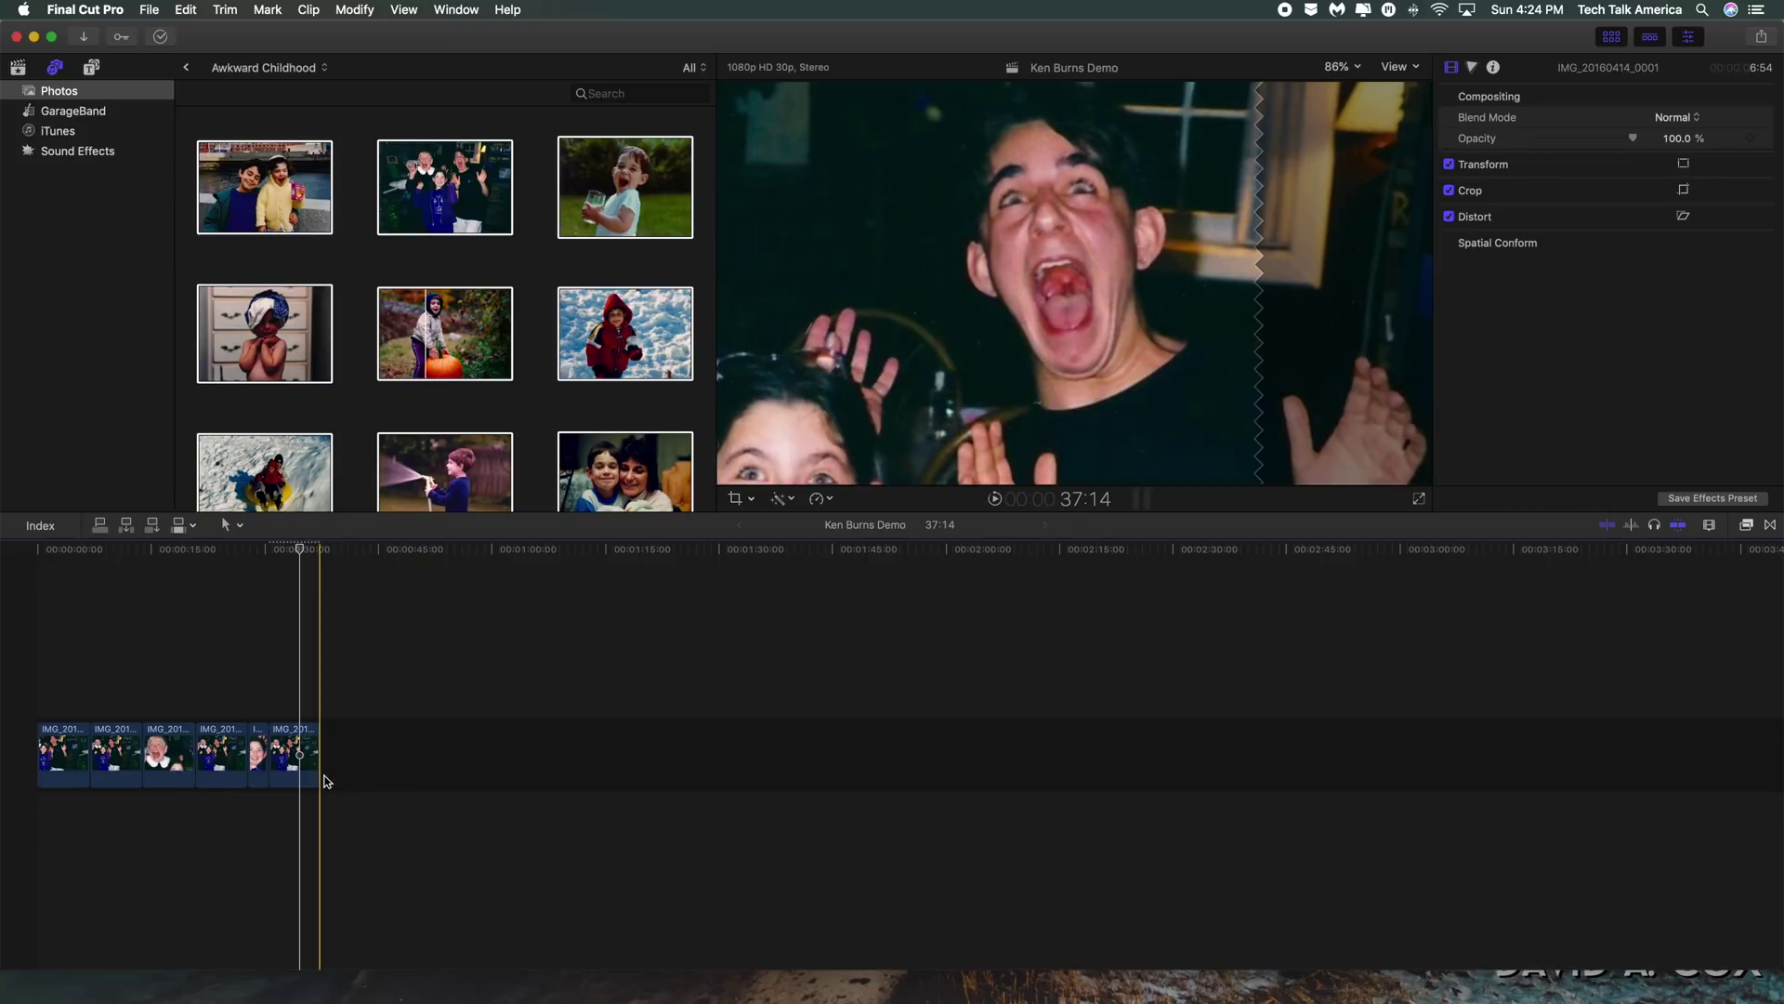
# - Trim the last clip's end to about four seconds, bringing the project to 34:22
pyautogui.moveTo(319, 761); pyautogui.dragTo(288, 754)
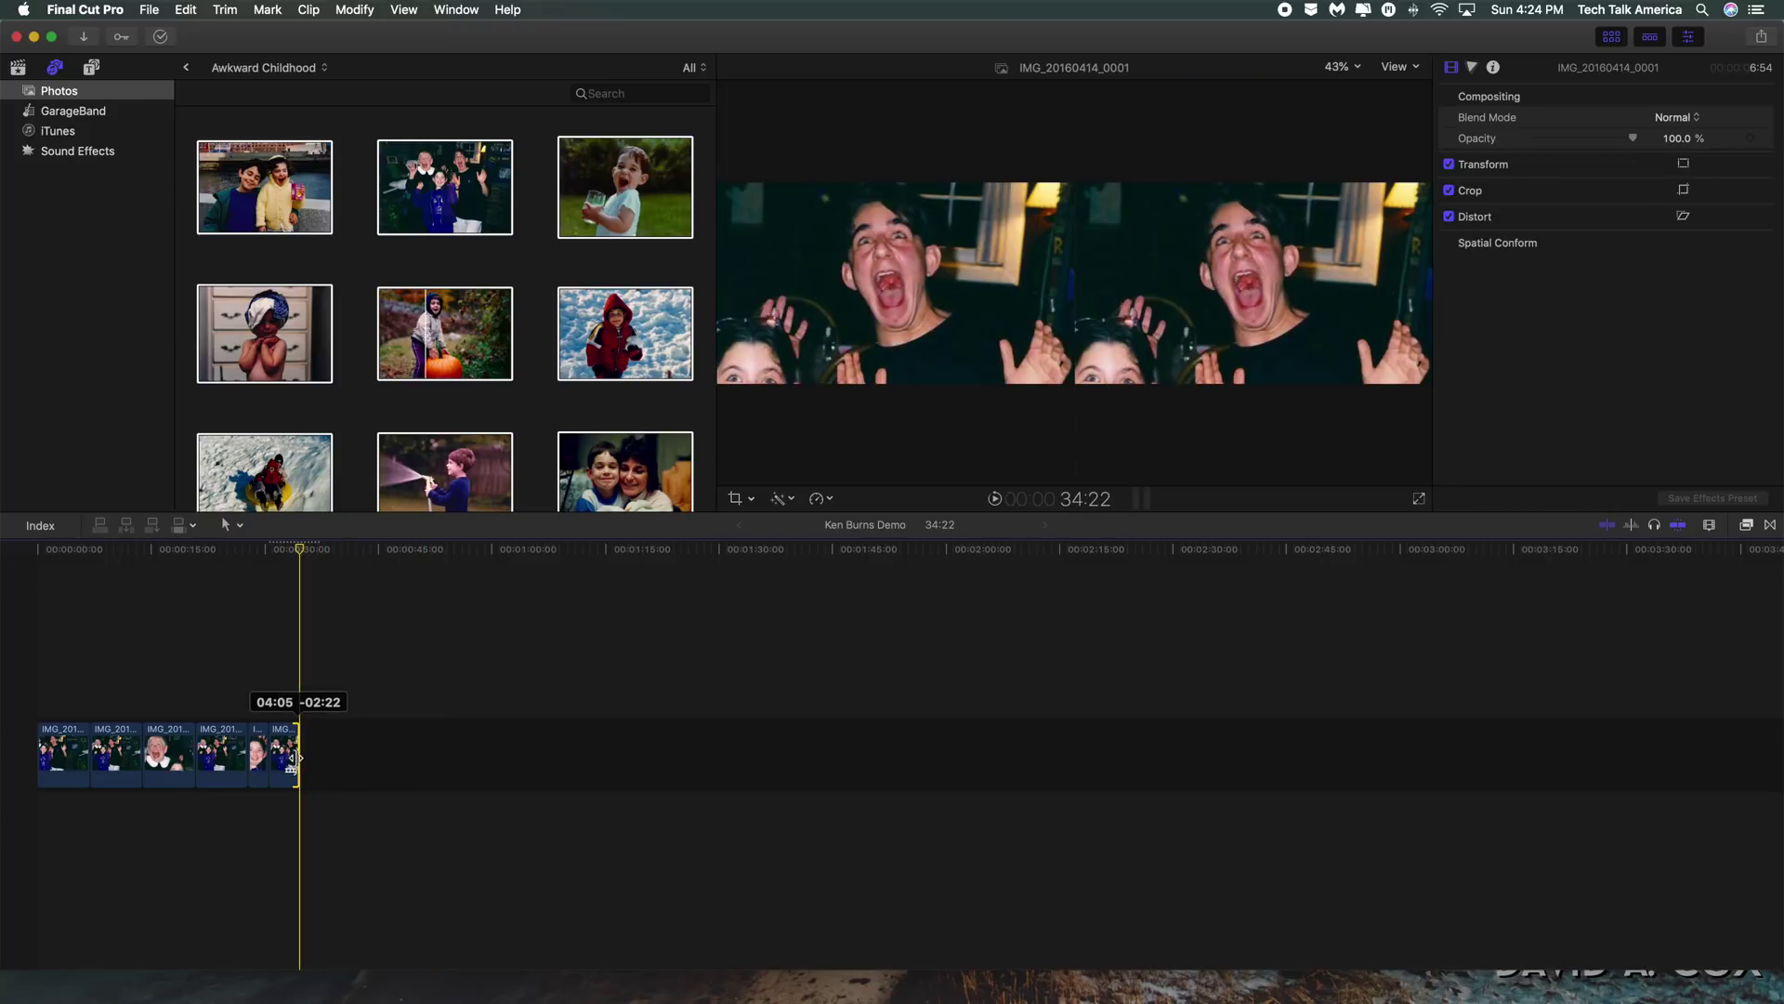